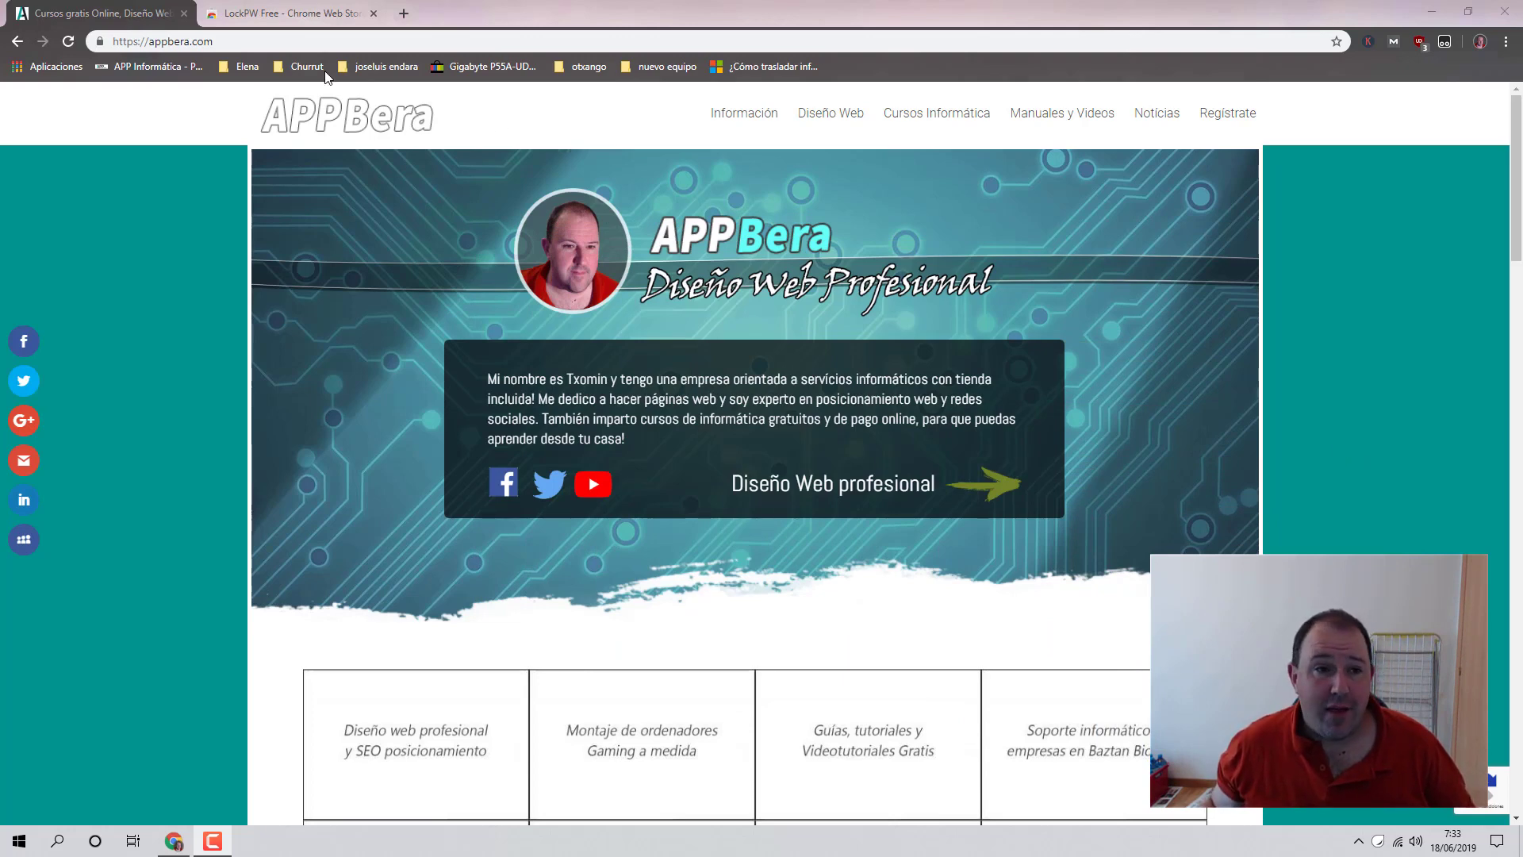
- Install the LockPW Free extension from its Chrome Web Store page
{"action": "left_click", "coordinate": [283, 14]}
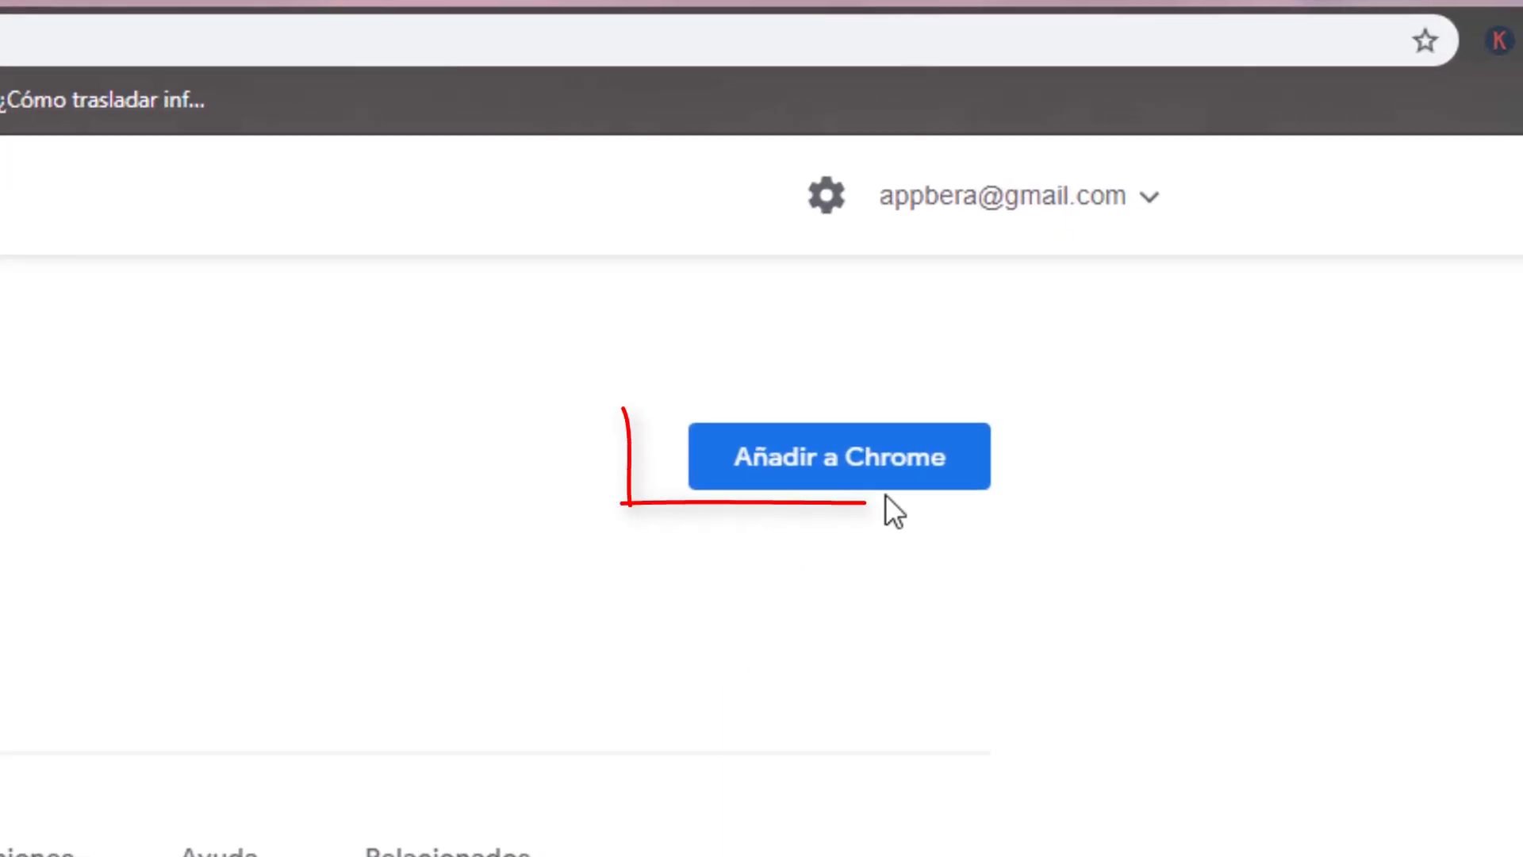
{"action": "left_click", "coordinate": [825, 468]}
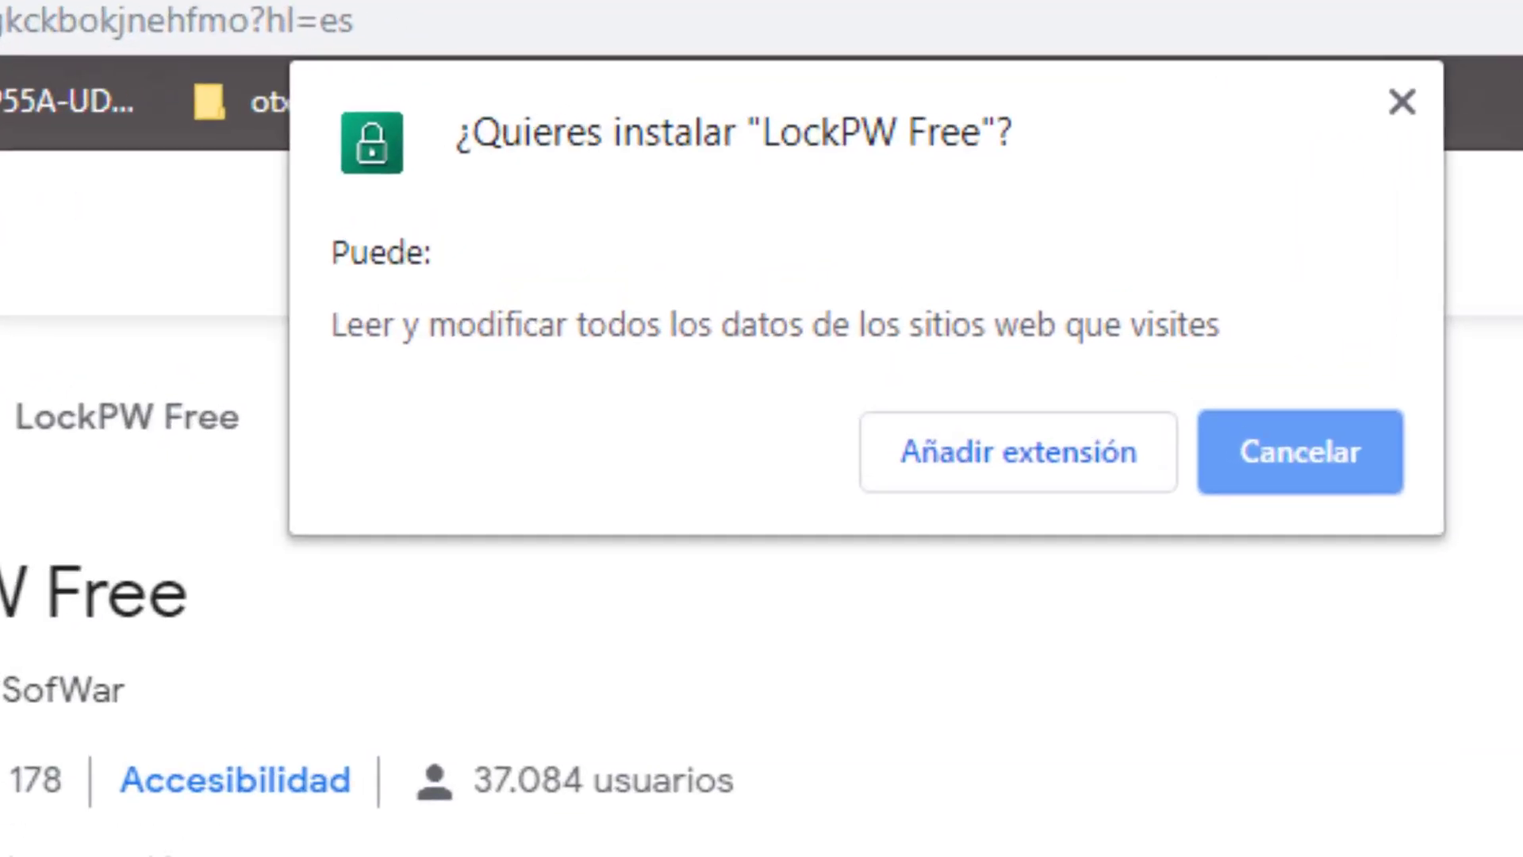
{"action": "left_click", "coordinate": [1066, 480]}
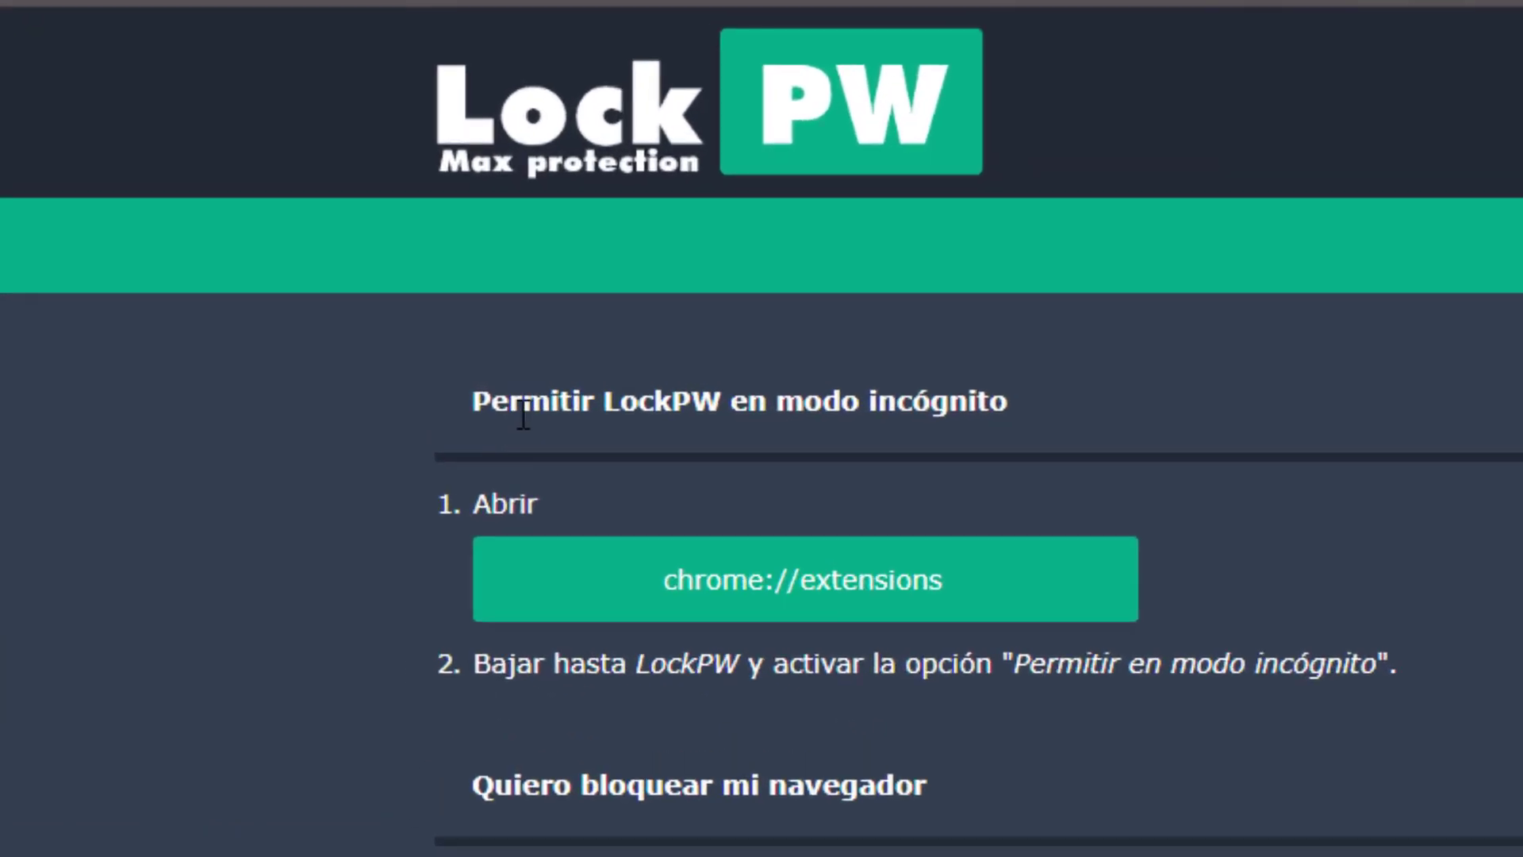
- Allow LockPW Free to run in incognito mode through the extension's details page, closing that page when done
{"action": "left_click_drag", "start_coordinate": [723, 401], "coordinate": [594, 402]}
{"action": "left_click_drag", "start_coordinate": [1010, 400], "coordinate": [750, 401]}
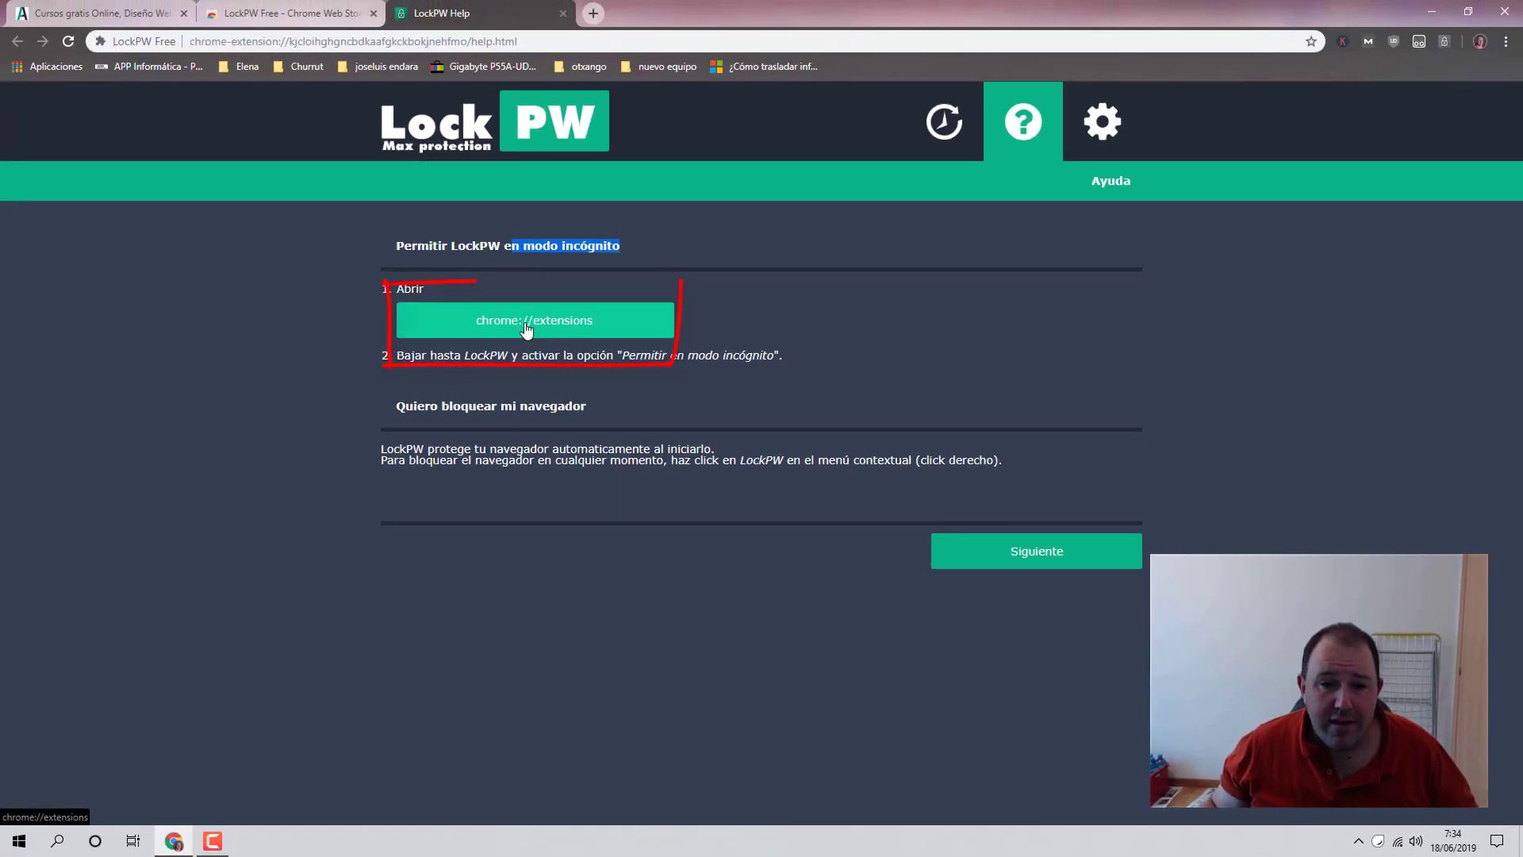
{"action": "left_click", "coordinate": [526, 328]}
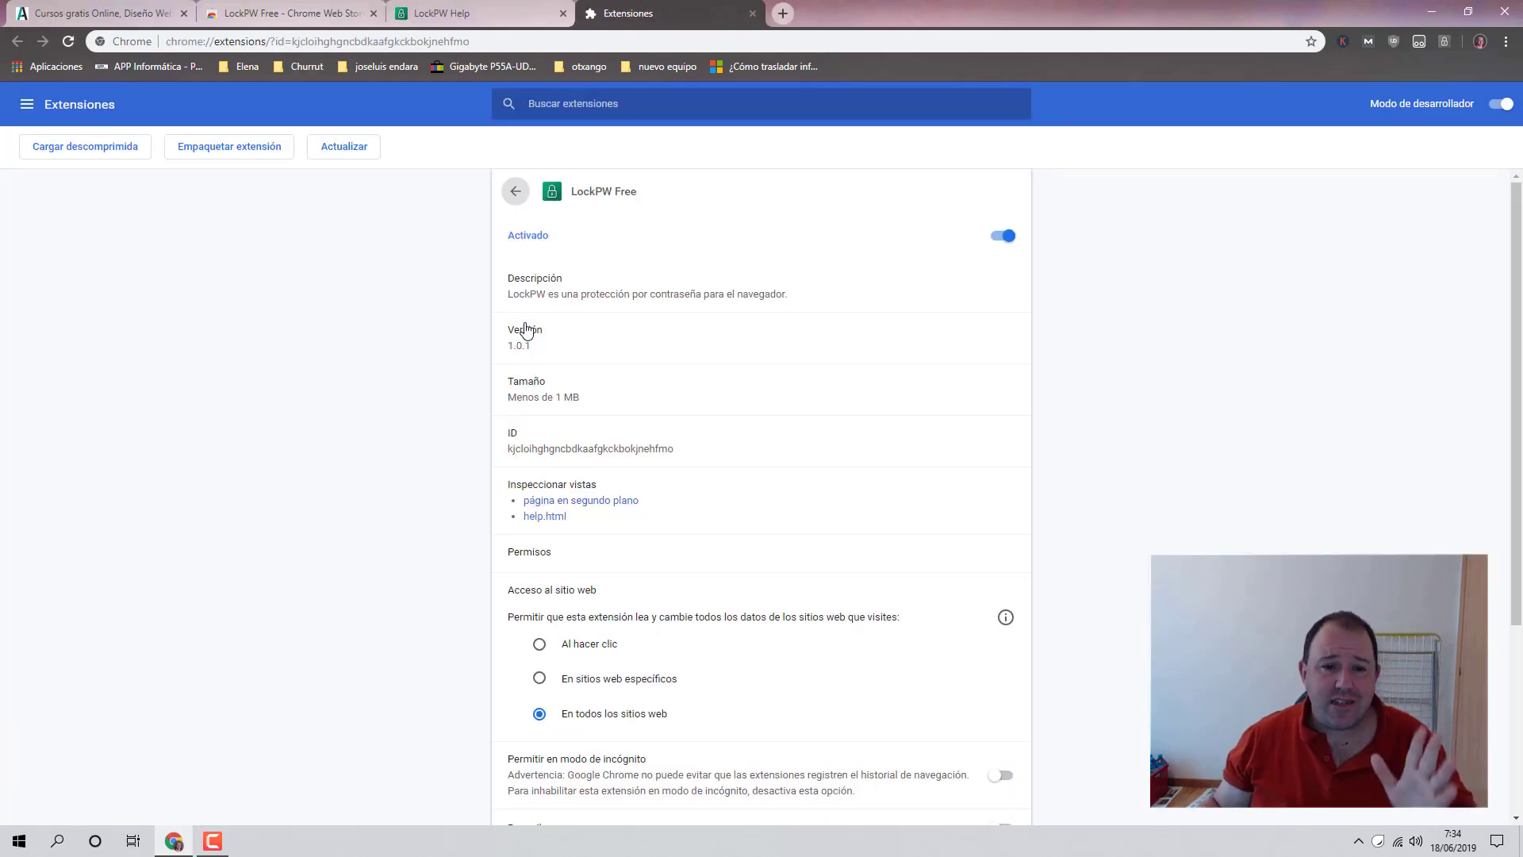
{"action": "scroll", "coordinate": [851, 430], "scroll_direction": "down", "scroll_amount": 3}
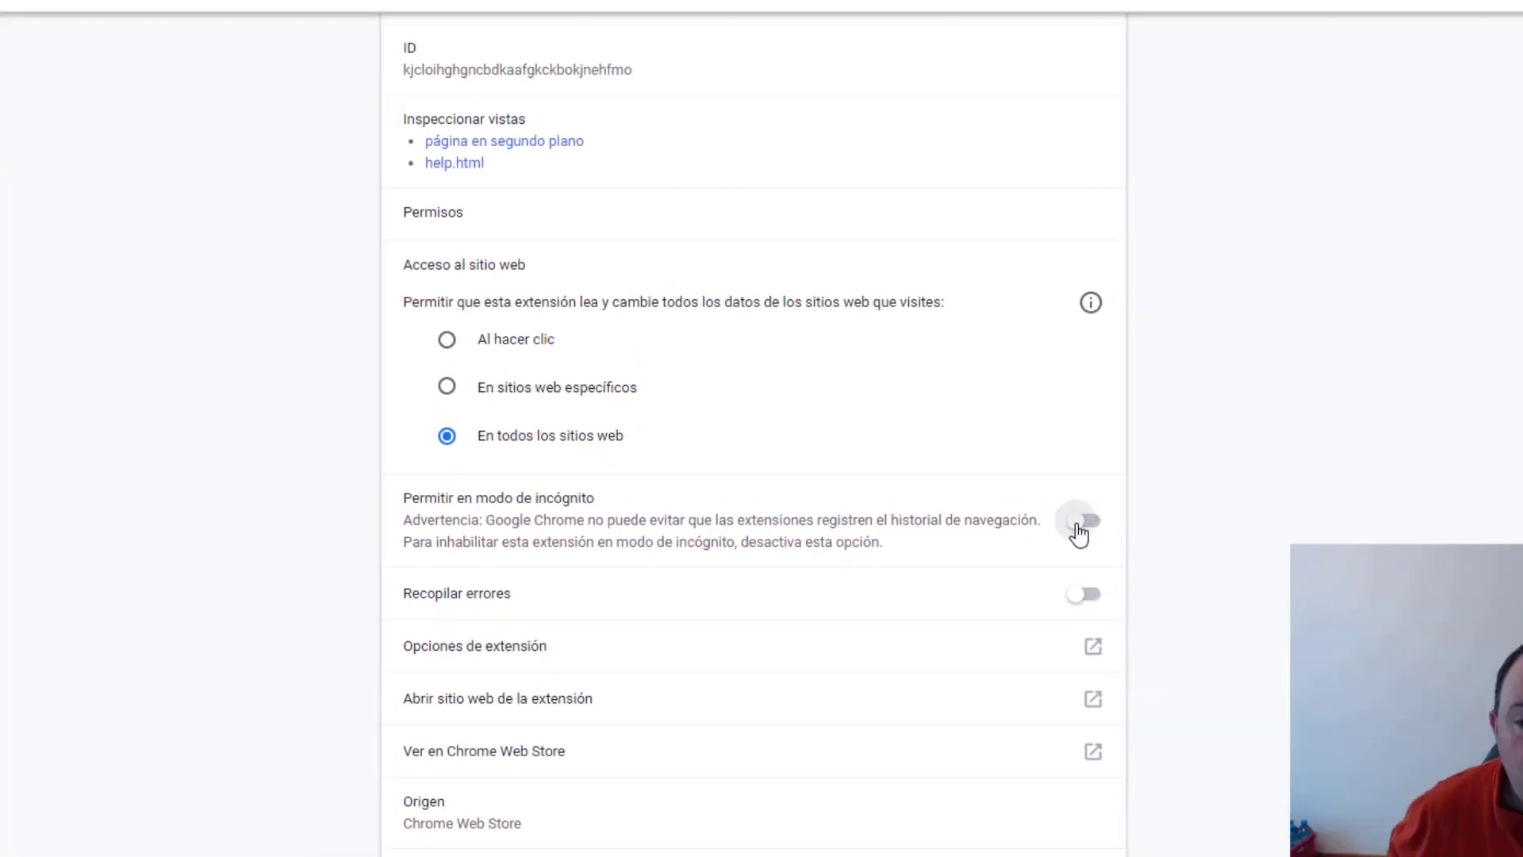
{"action": "left_click", "coordinate": [1079, 523]}
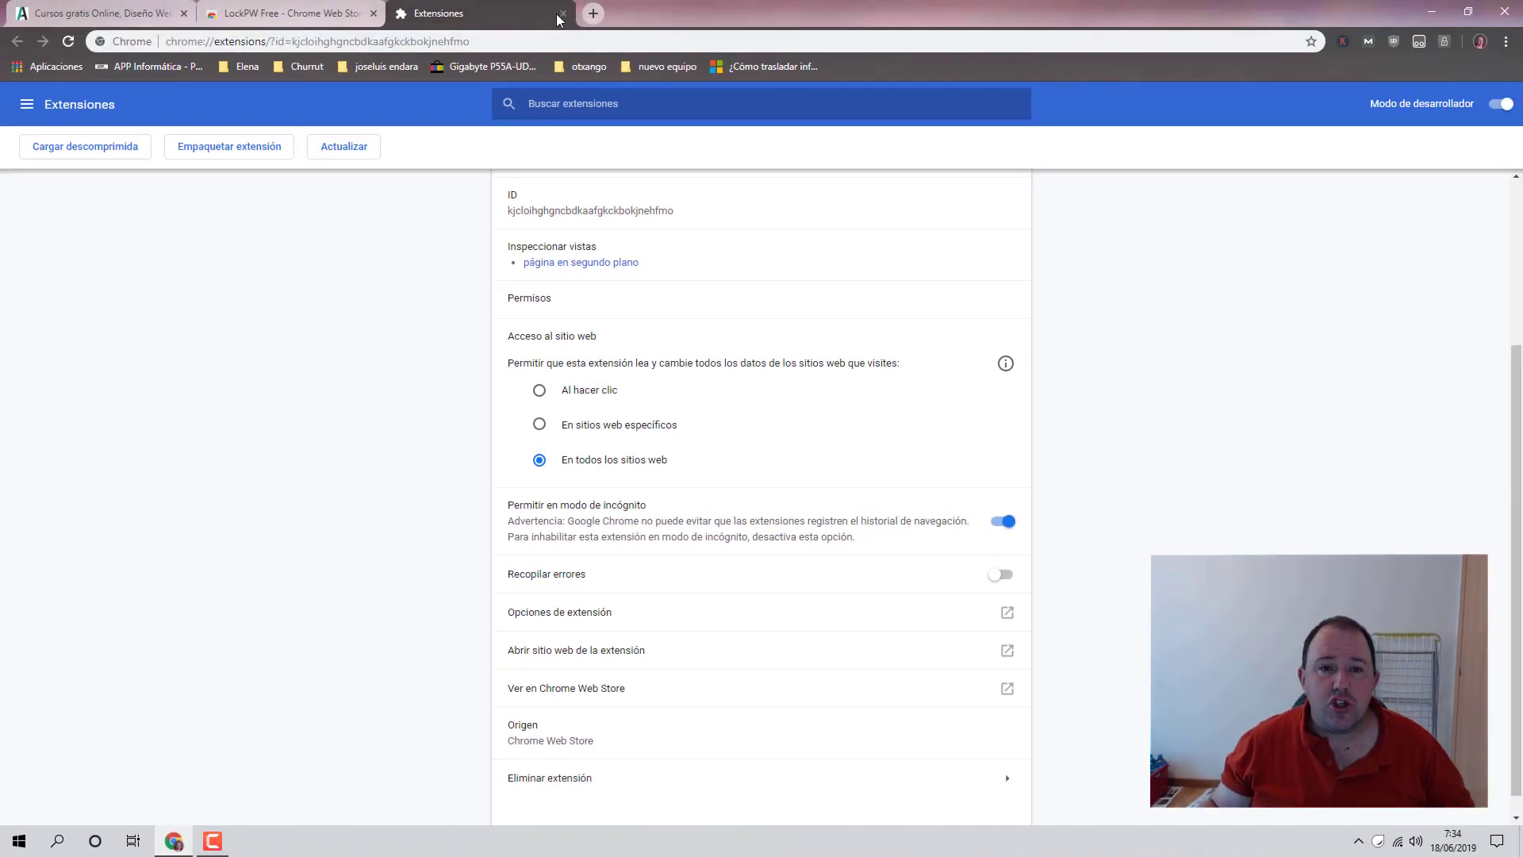
{"action": "left_click", "coordinate": [563, 14]}
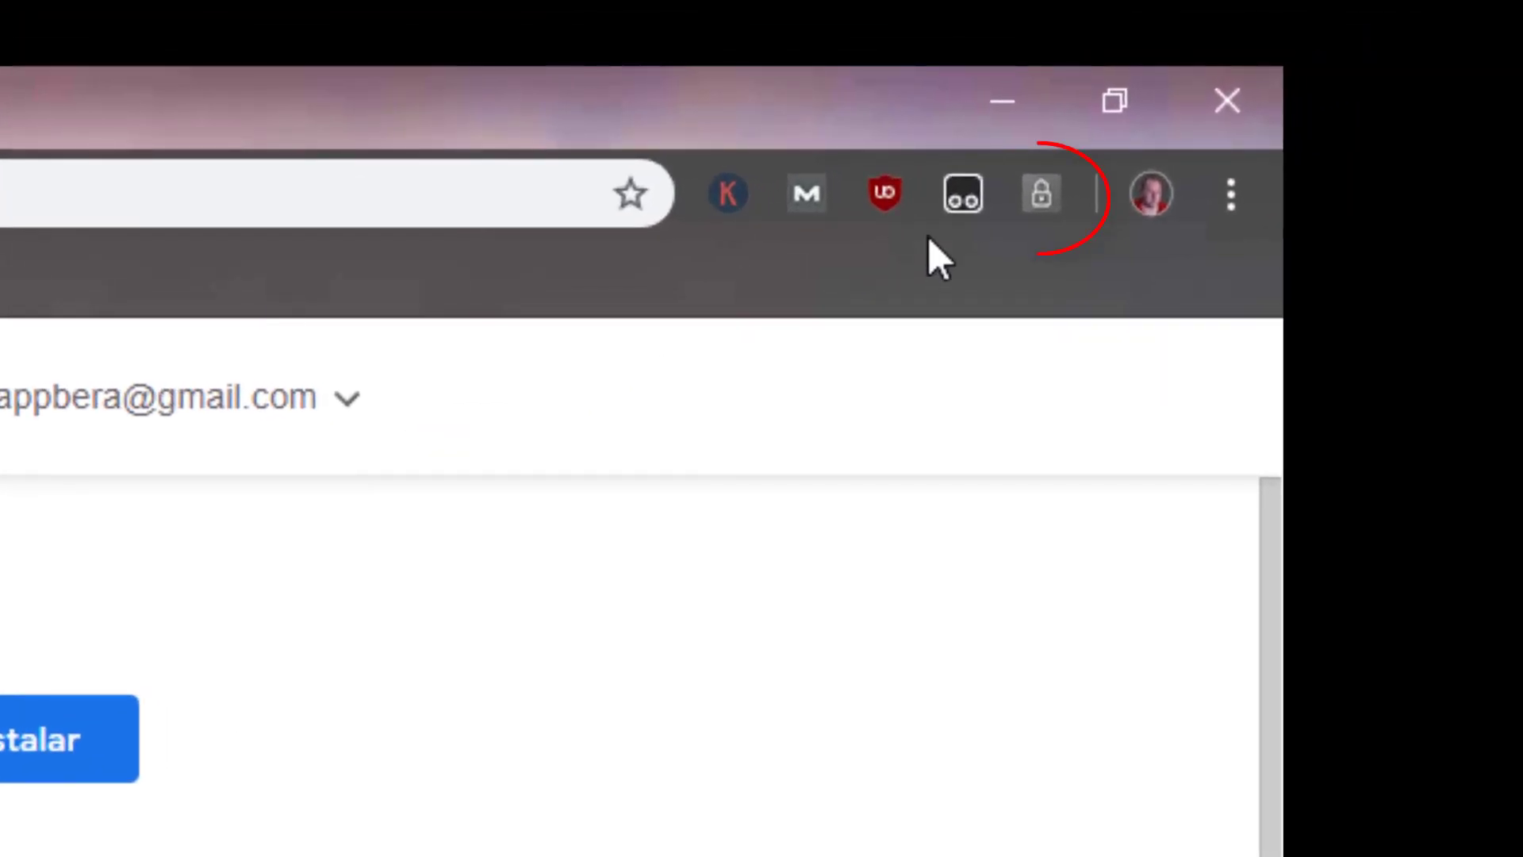
- Open the LockPW settings and turn on Autobloqueo after 350 seconds, along with Guardar registro
{"action": "right_click", "coordinate": [1036, 200]}
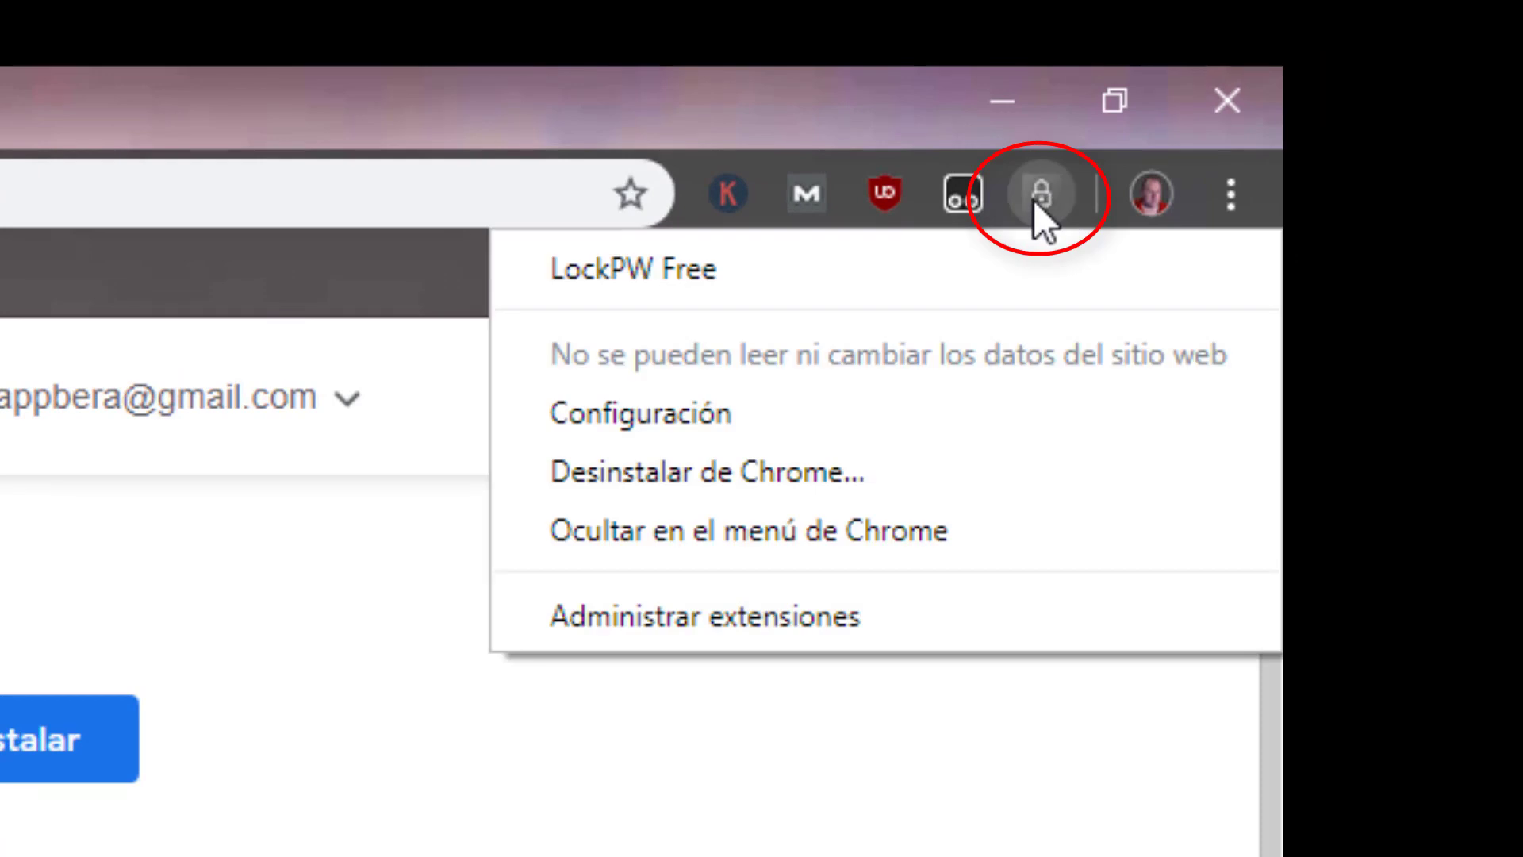
{"action": "left_click", "coordinate": [751, 416]}
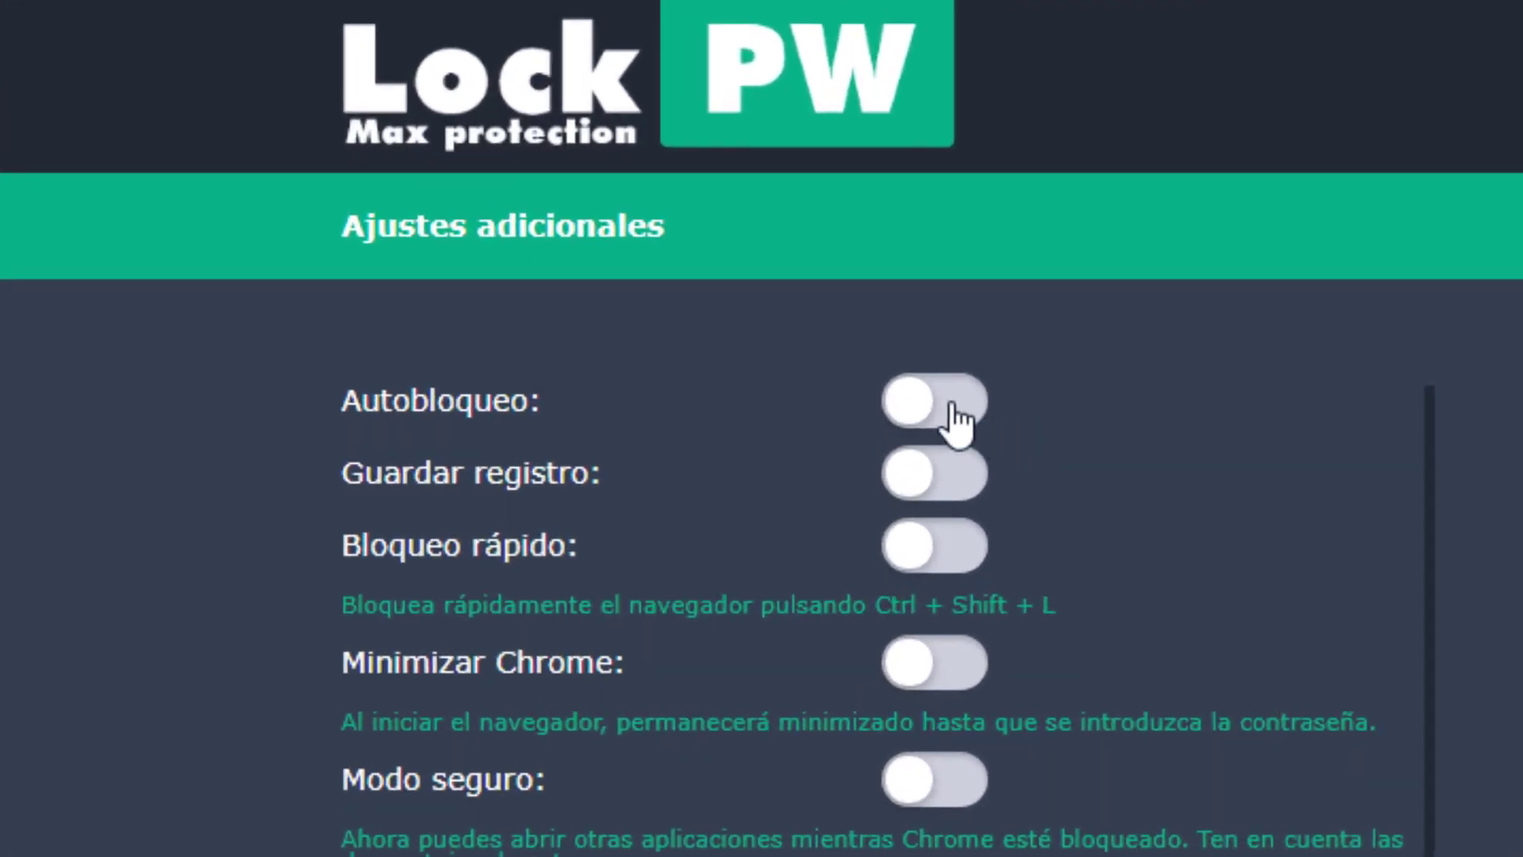
{"action": "left_click", "coordinate": [606, 247]}
{"action": "left_click", "coordinate": [951, 420]}
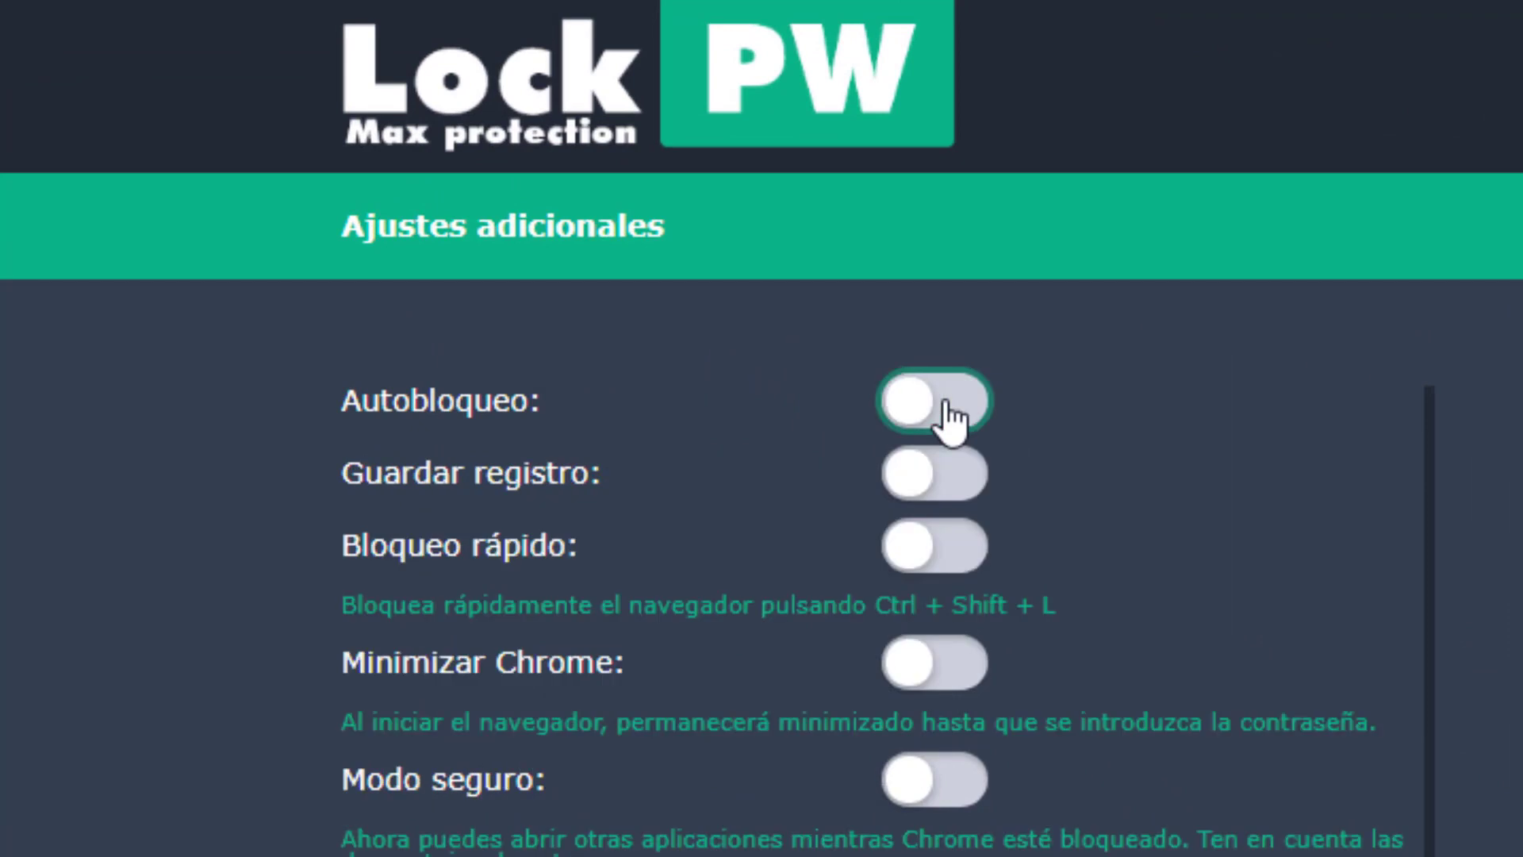
{"action": "left_click", "coordinate": [951, 421]}
{"action": "left_click", "coordinate": [951, 420]}
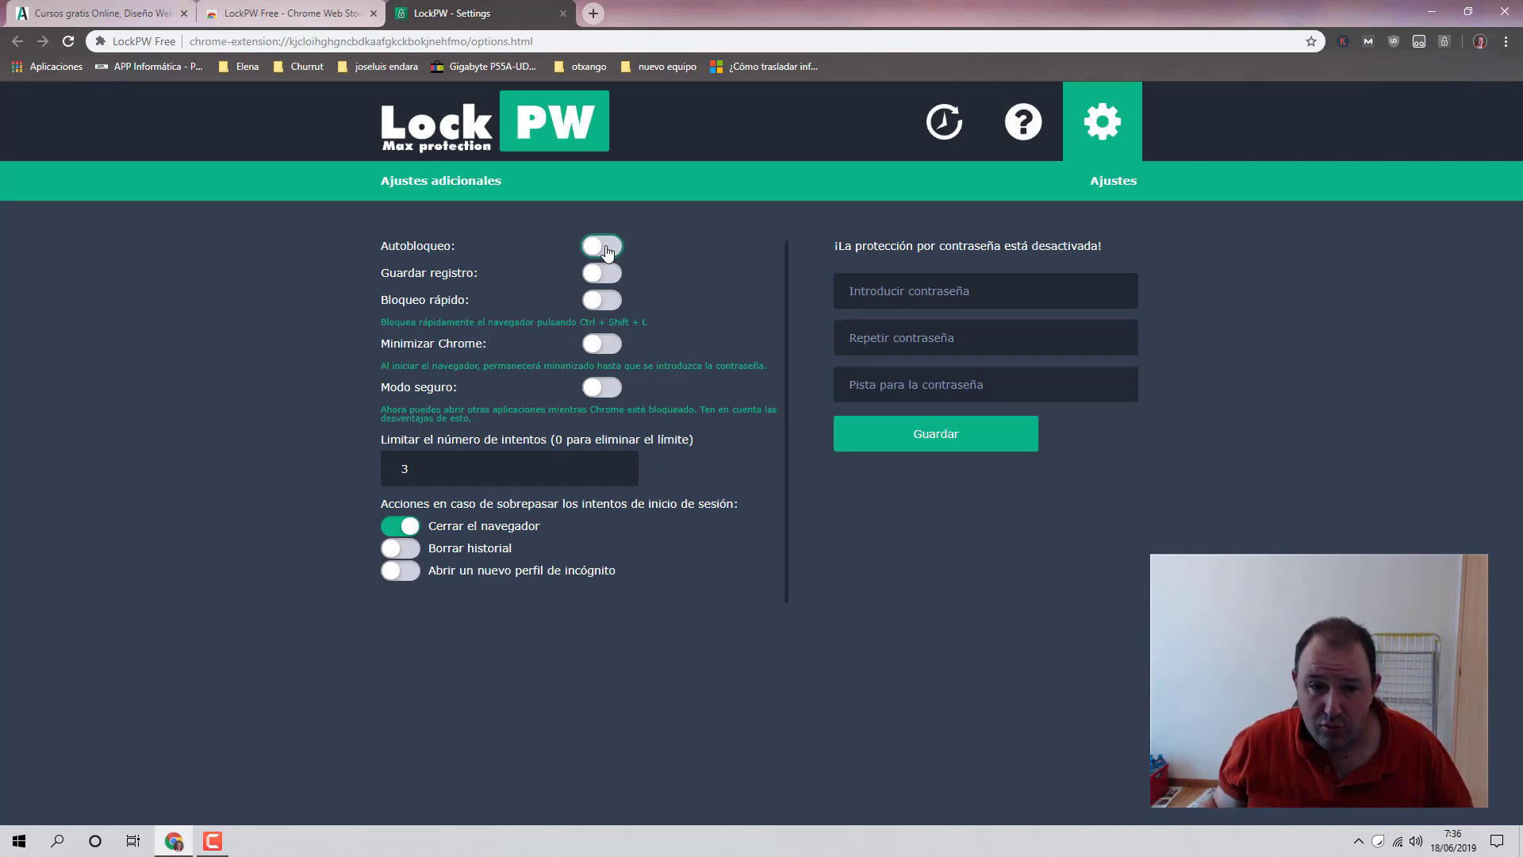
{"action": "left_click", "coordinate": [604, 249]}
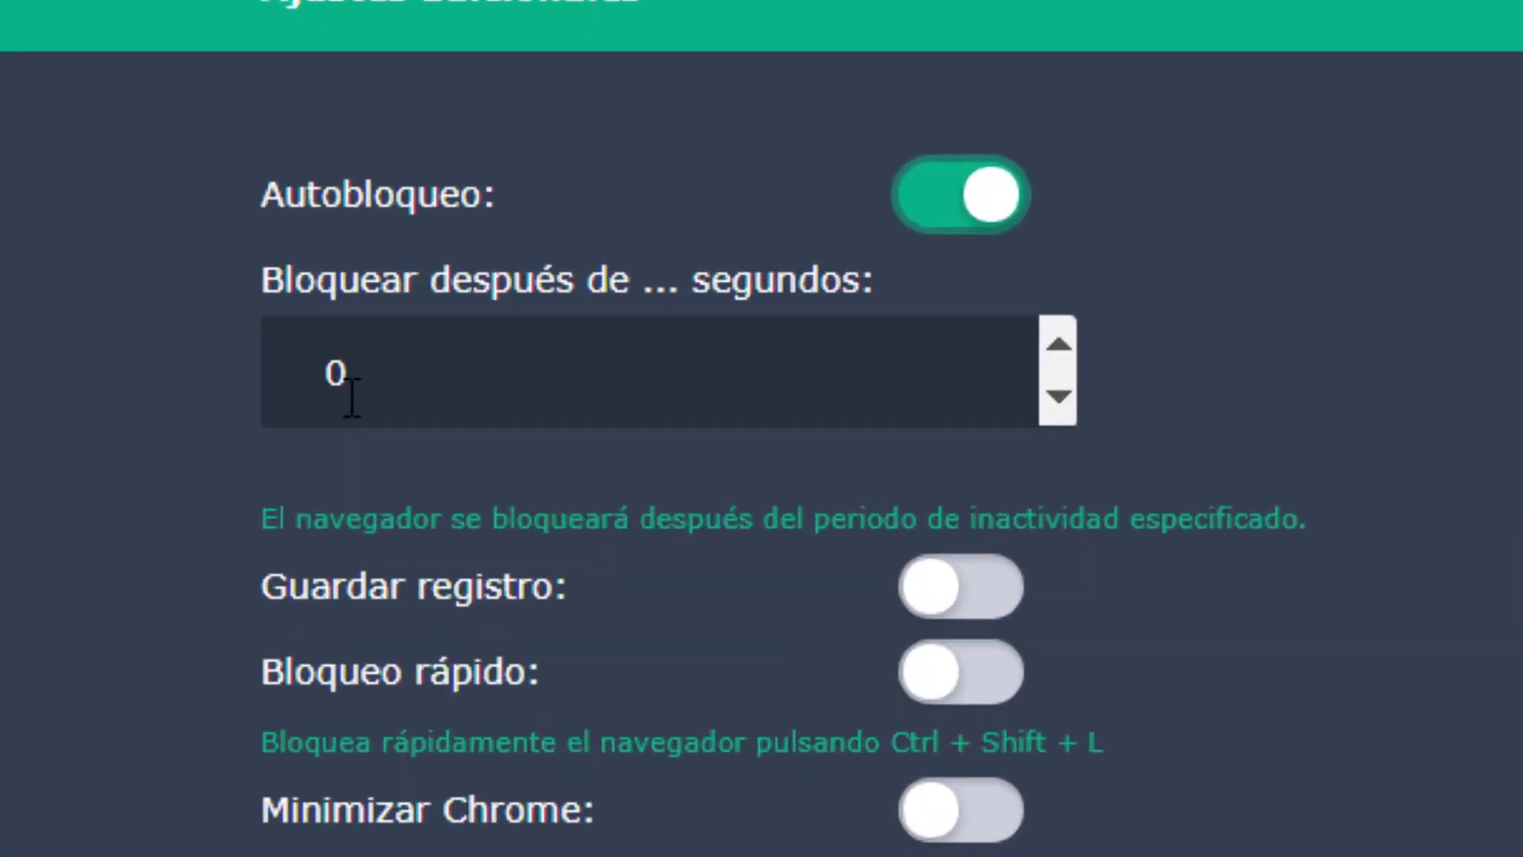
{"action": "double_click", "coordinate": [407, 304]}
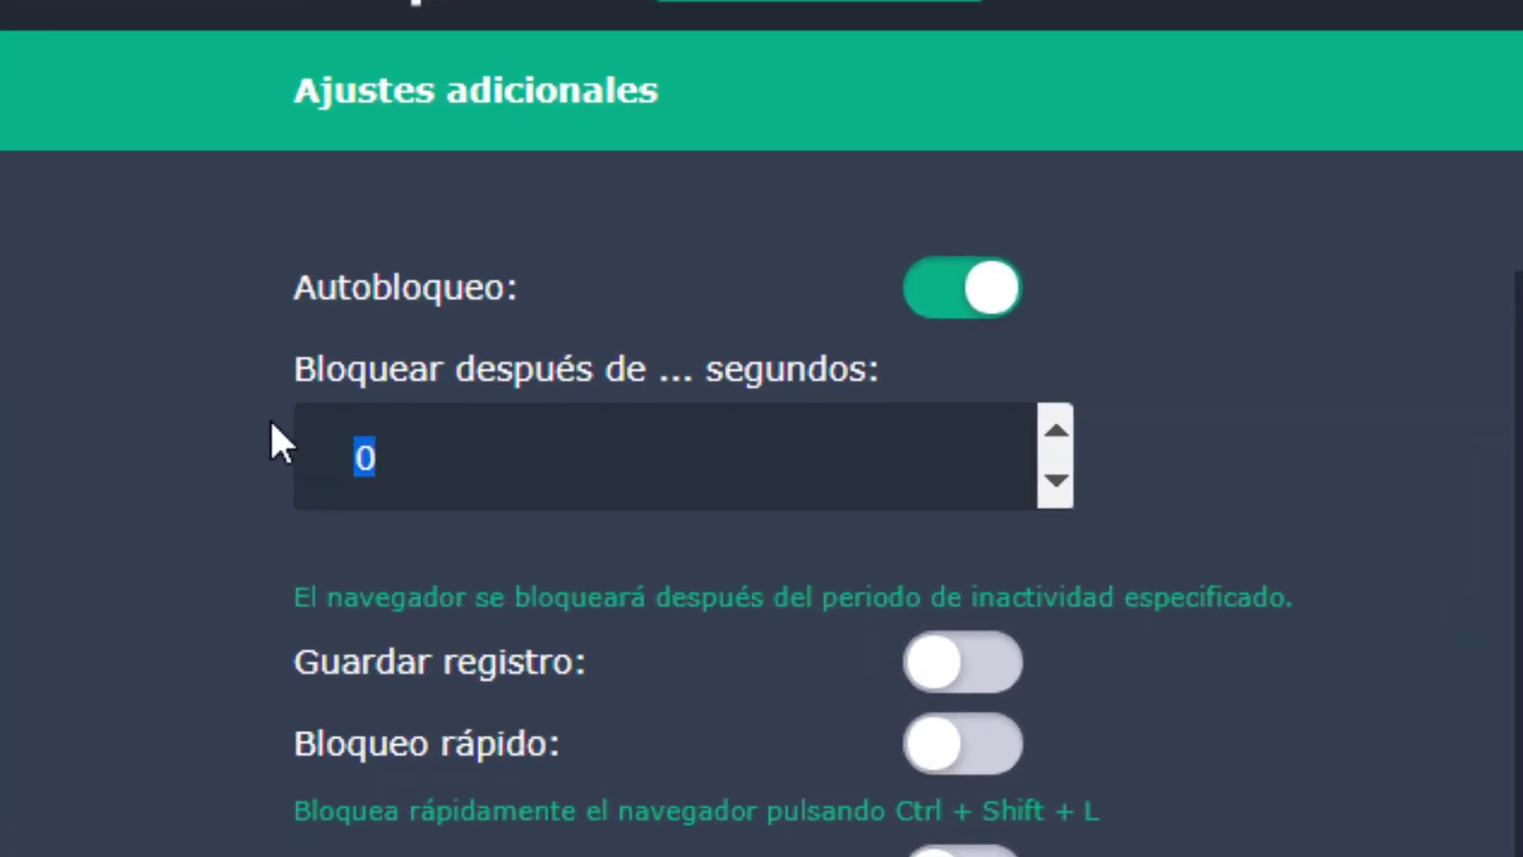
{"action": "type", "text": "350"}
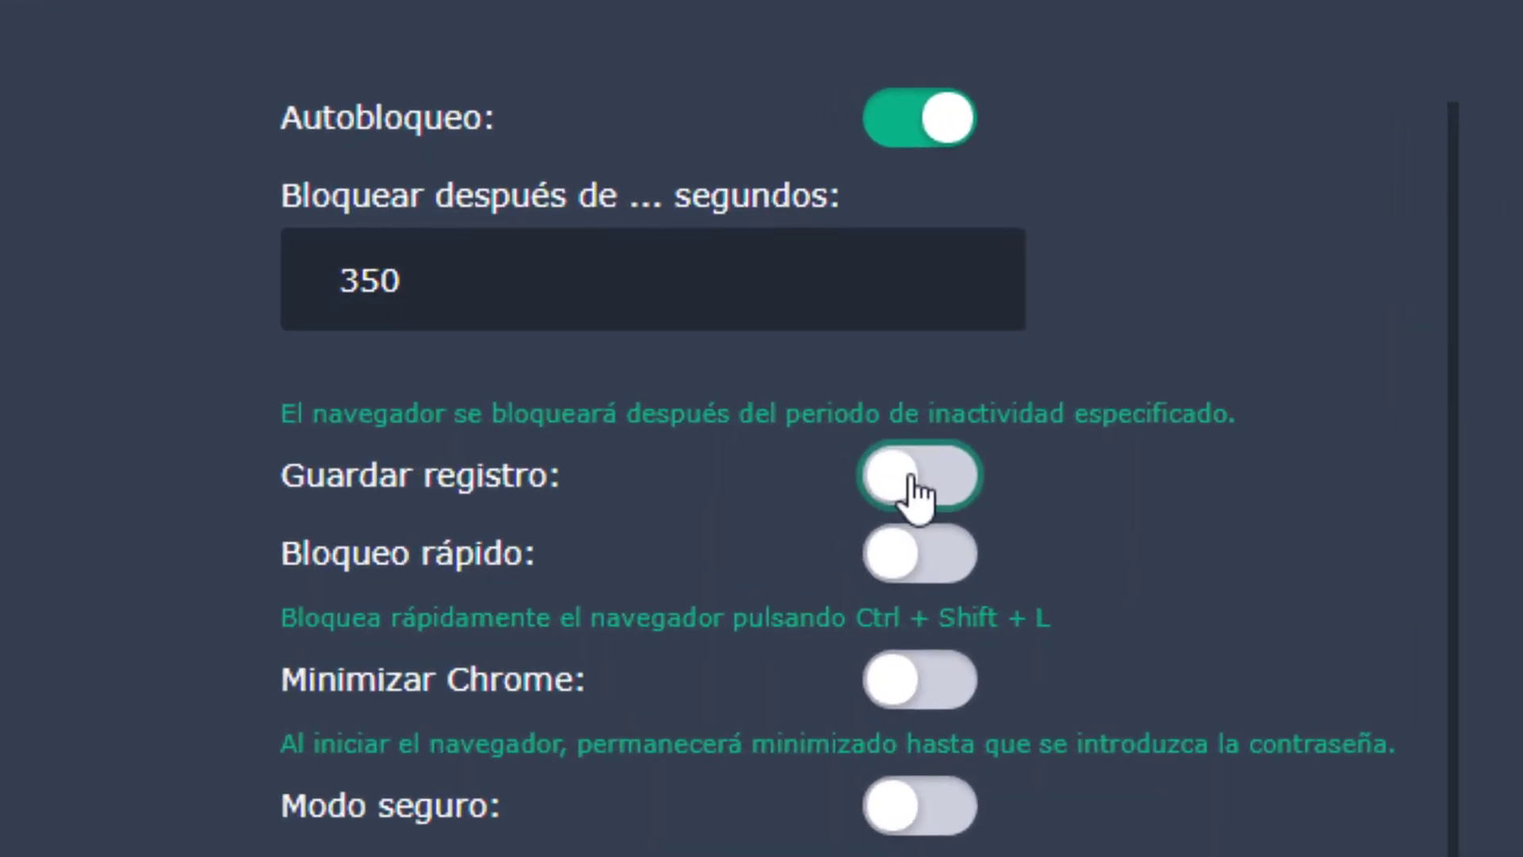
{"action": "left_click", "coordinate": [926, 496]}
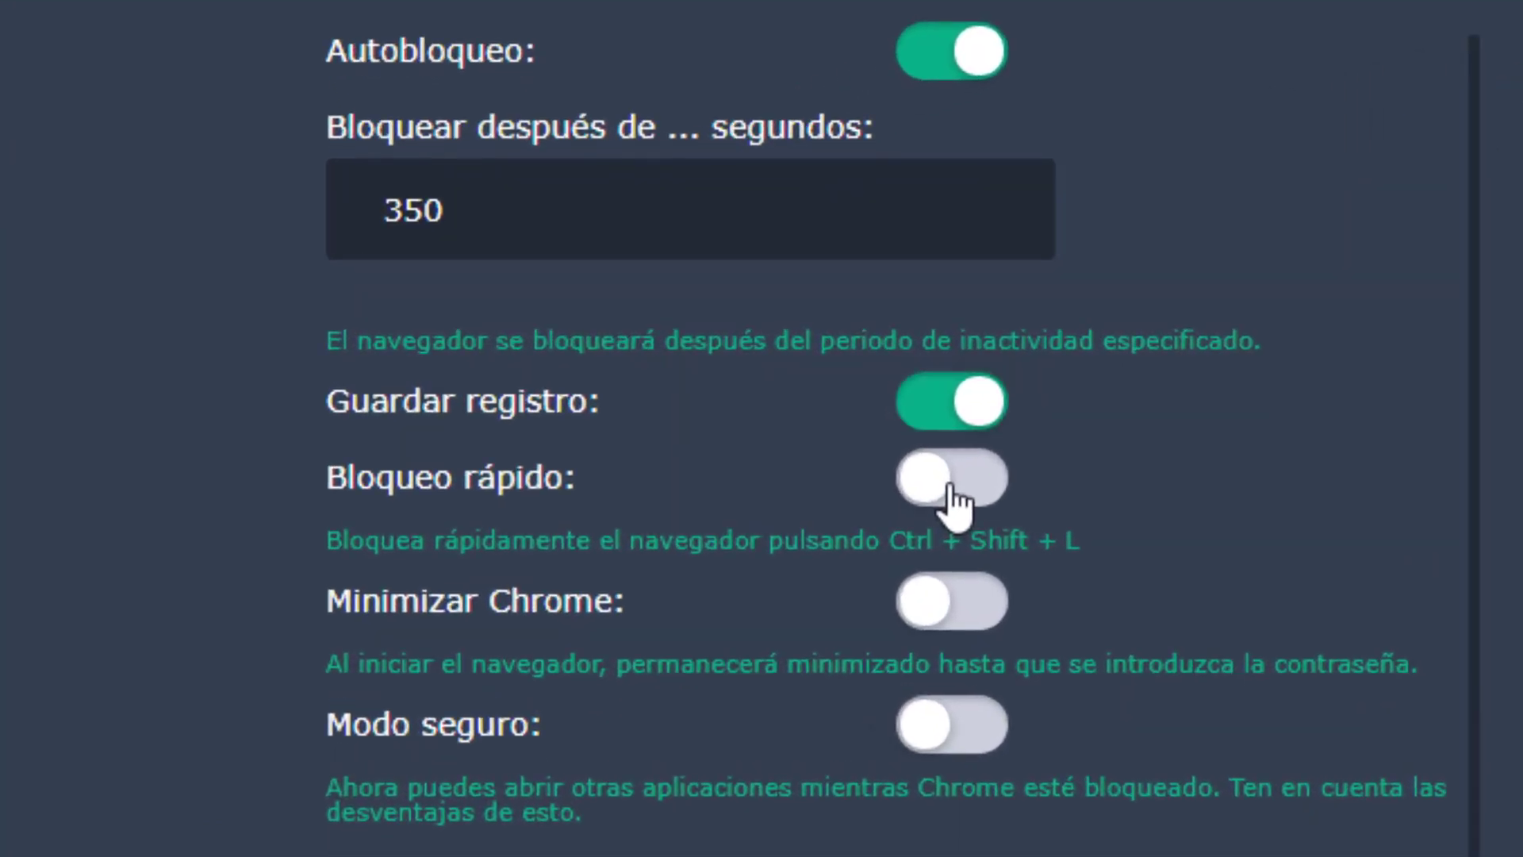
{"action": "left_click", "coordinate": [956, 500]}
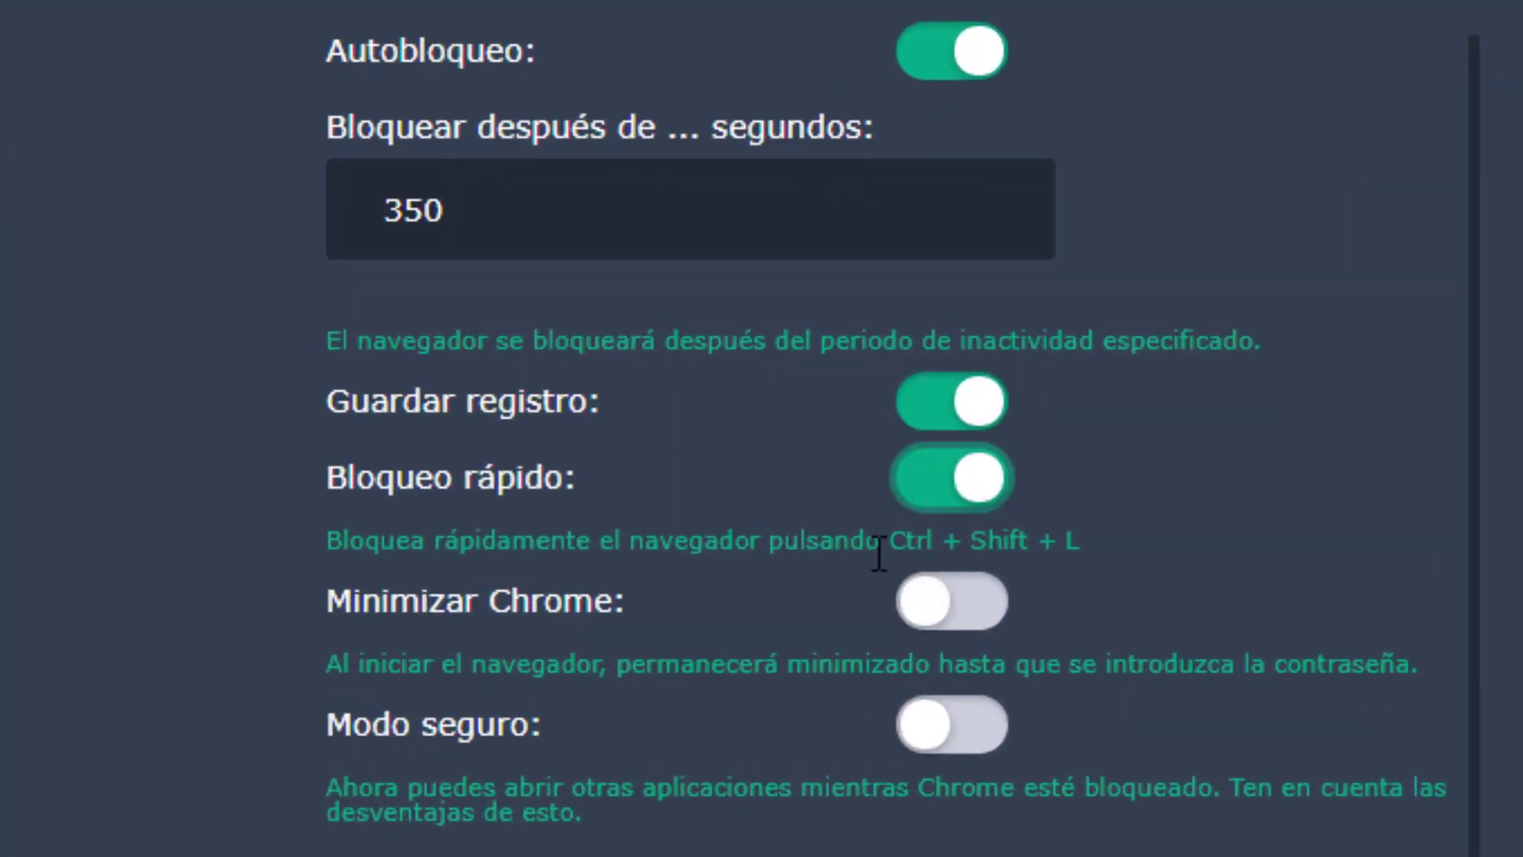
{"action": "left_click_drag", "start_coordinate": [880, 542], "coordinate": [1077, 546]}
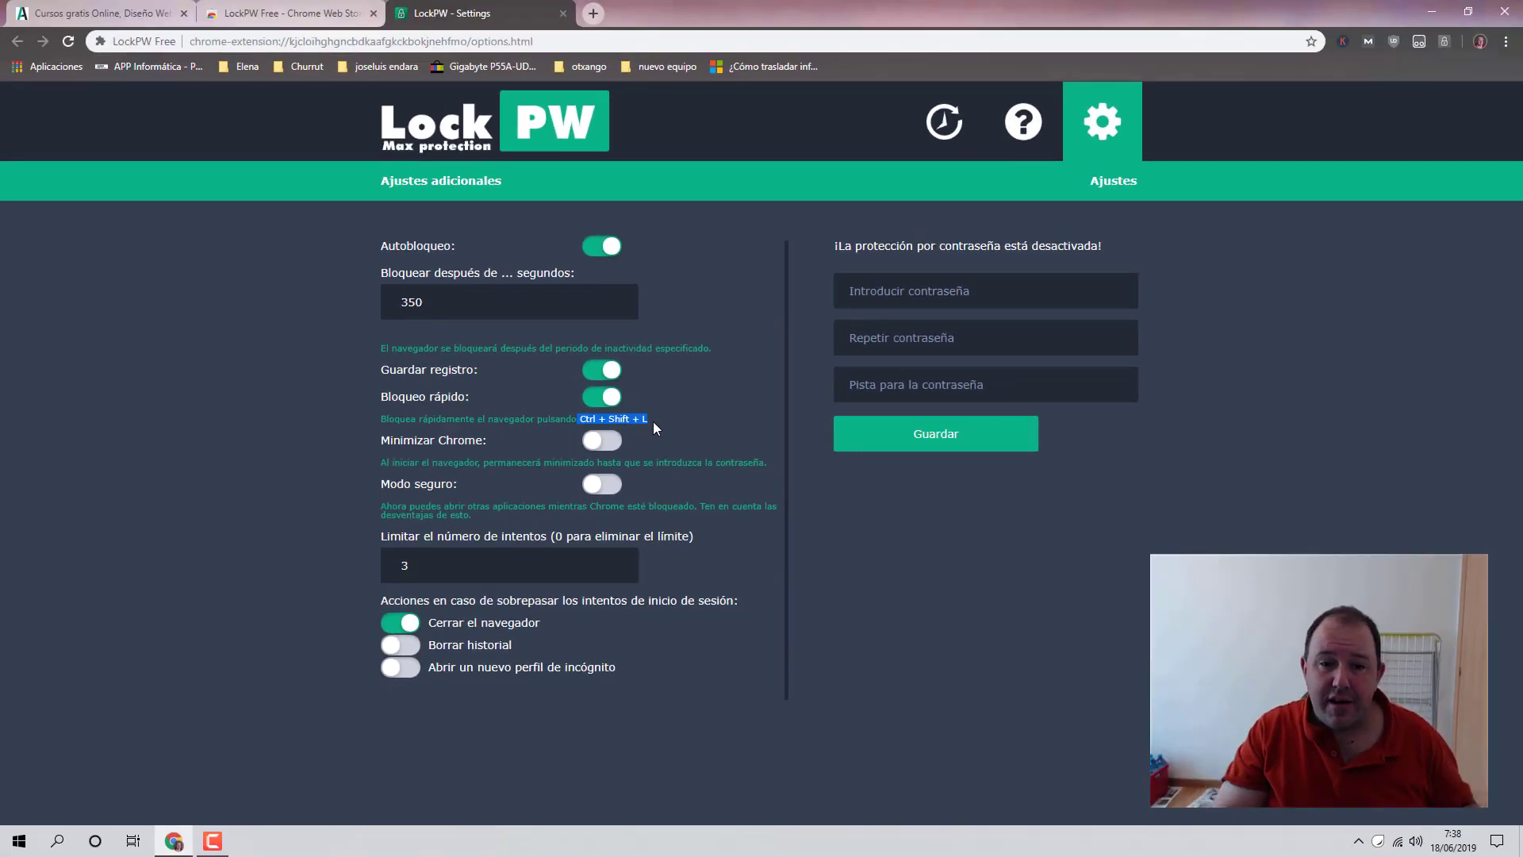
{"action": "left_click", "coordinate": [605, 403]}
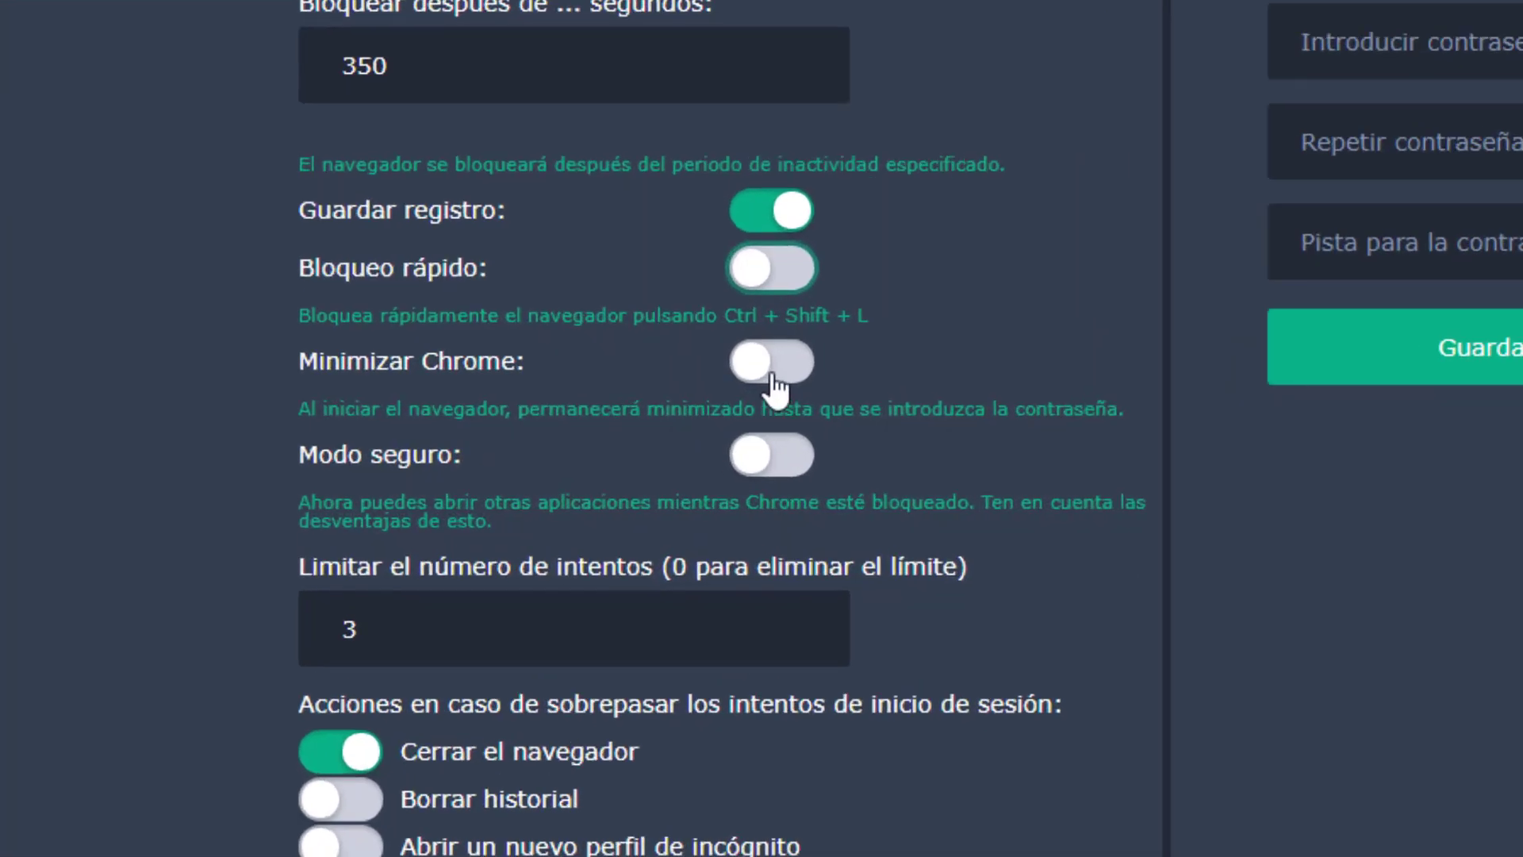
- Turn on Minimizar Chrome and Modo seguro, plus the exceeded-attempts actions Borrar historial and Abrir un nuevo perfil de incógnito
{"action": "left_click", "coordinate": [853, 333]}
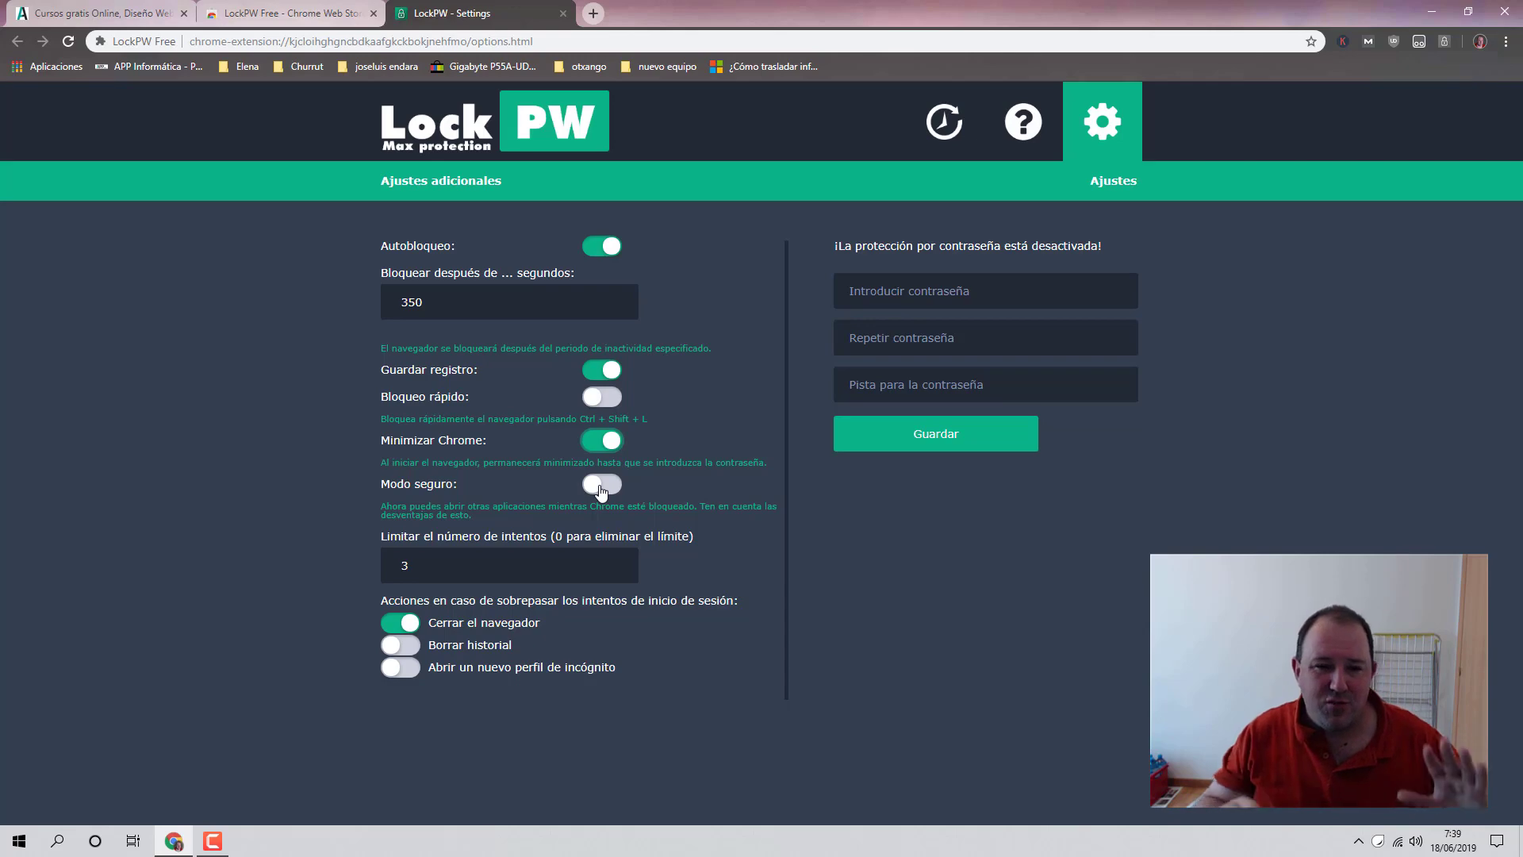
{"action": "left_click", "coordinate": [601, 487]}
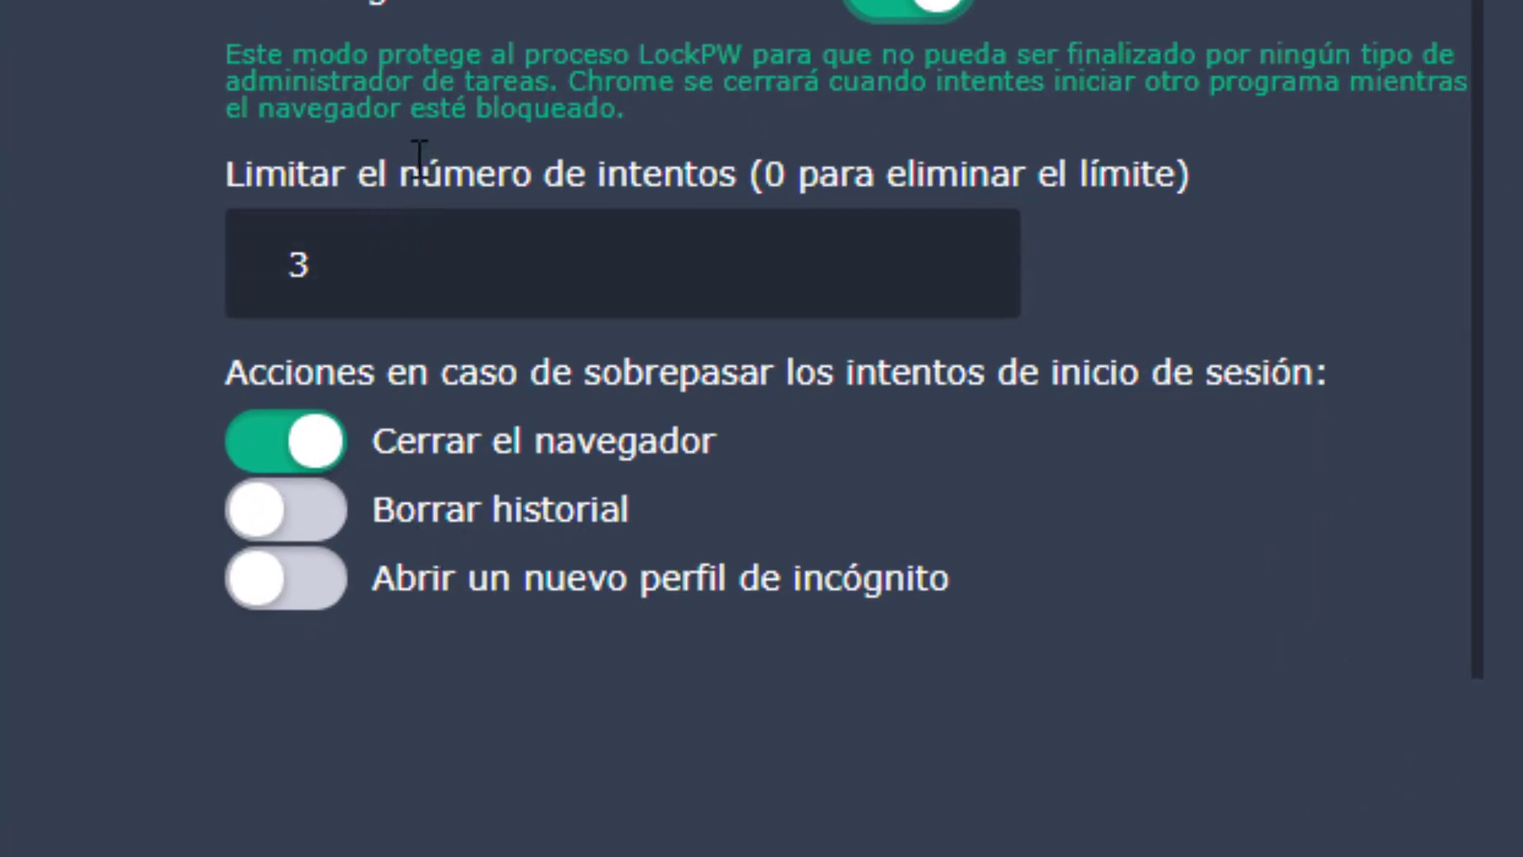
{"action": "left_click_drag", "start_coordinate": [475, 173], "coordinate": [255, 173]}
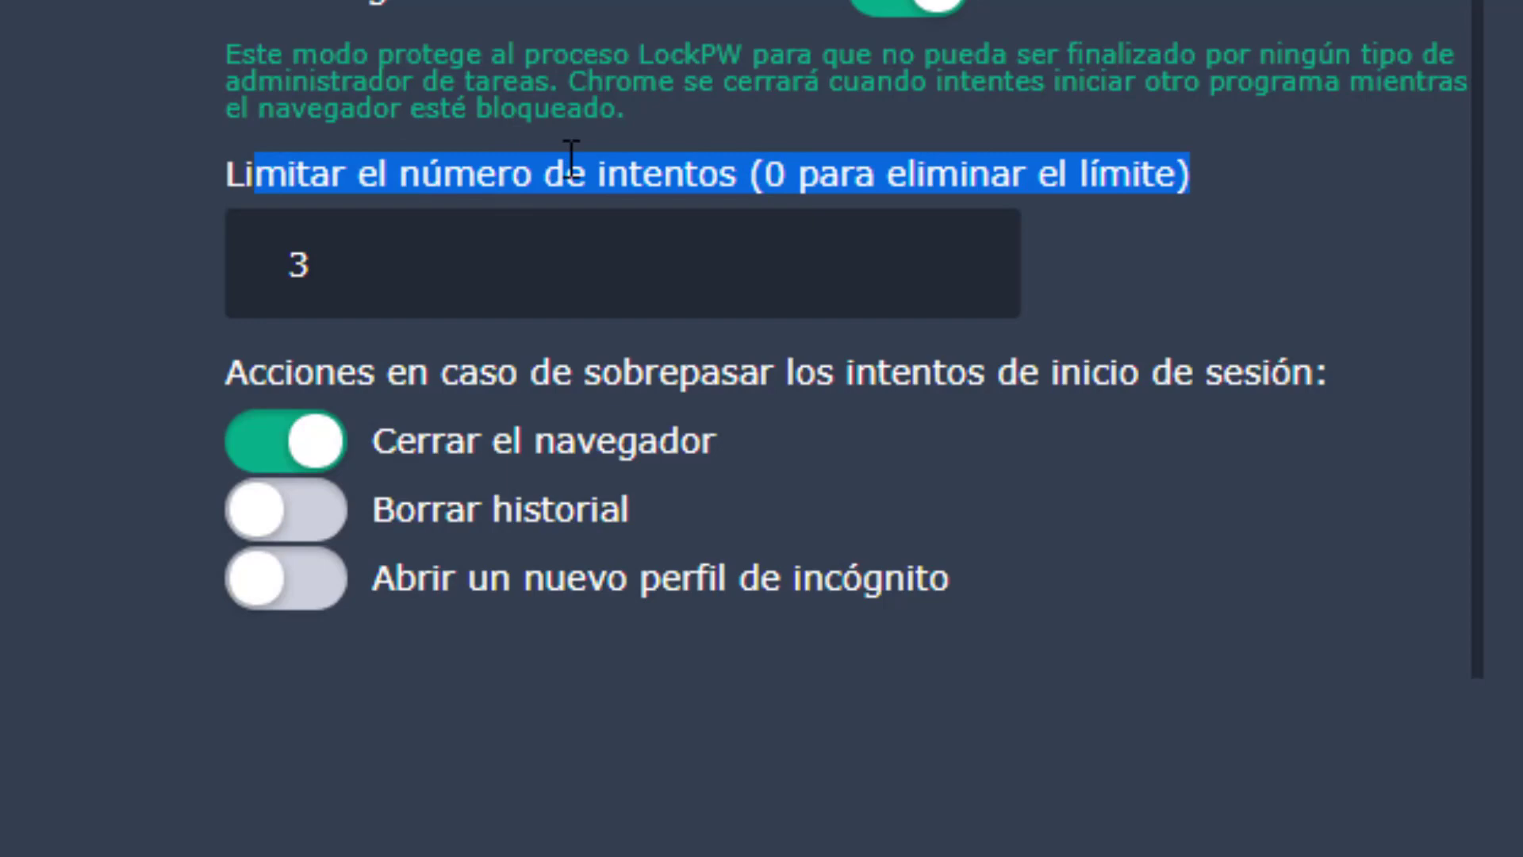
{"action": "left_click", "coordinate": [568, 262]}
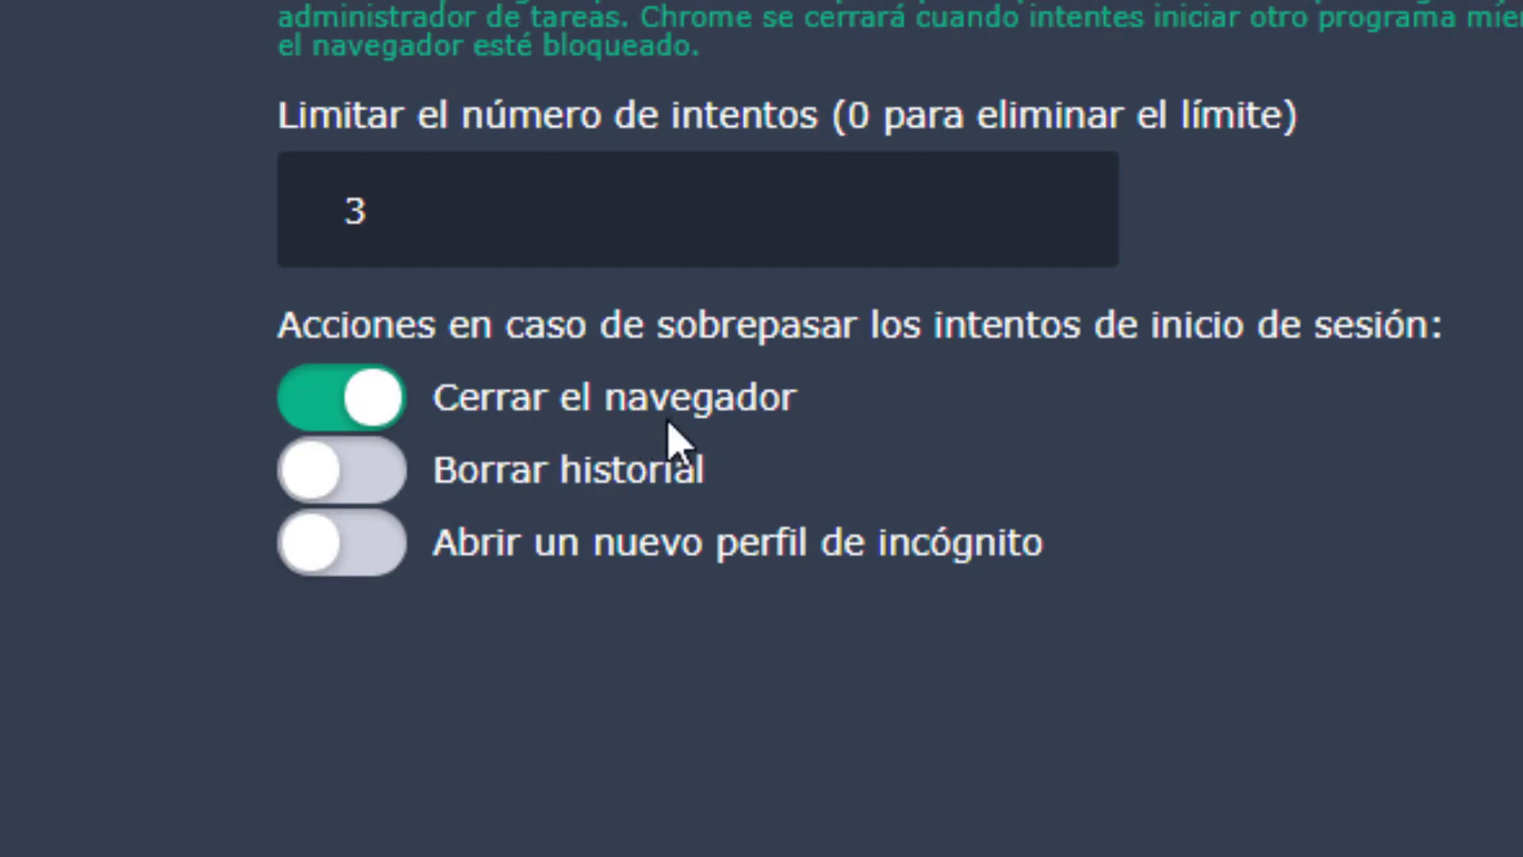
{"action": "left_click", "coordinate": [330, 485]}
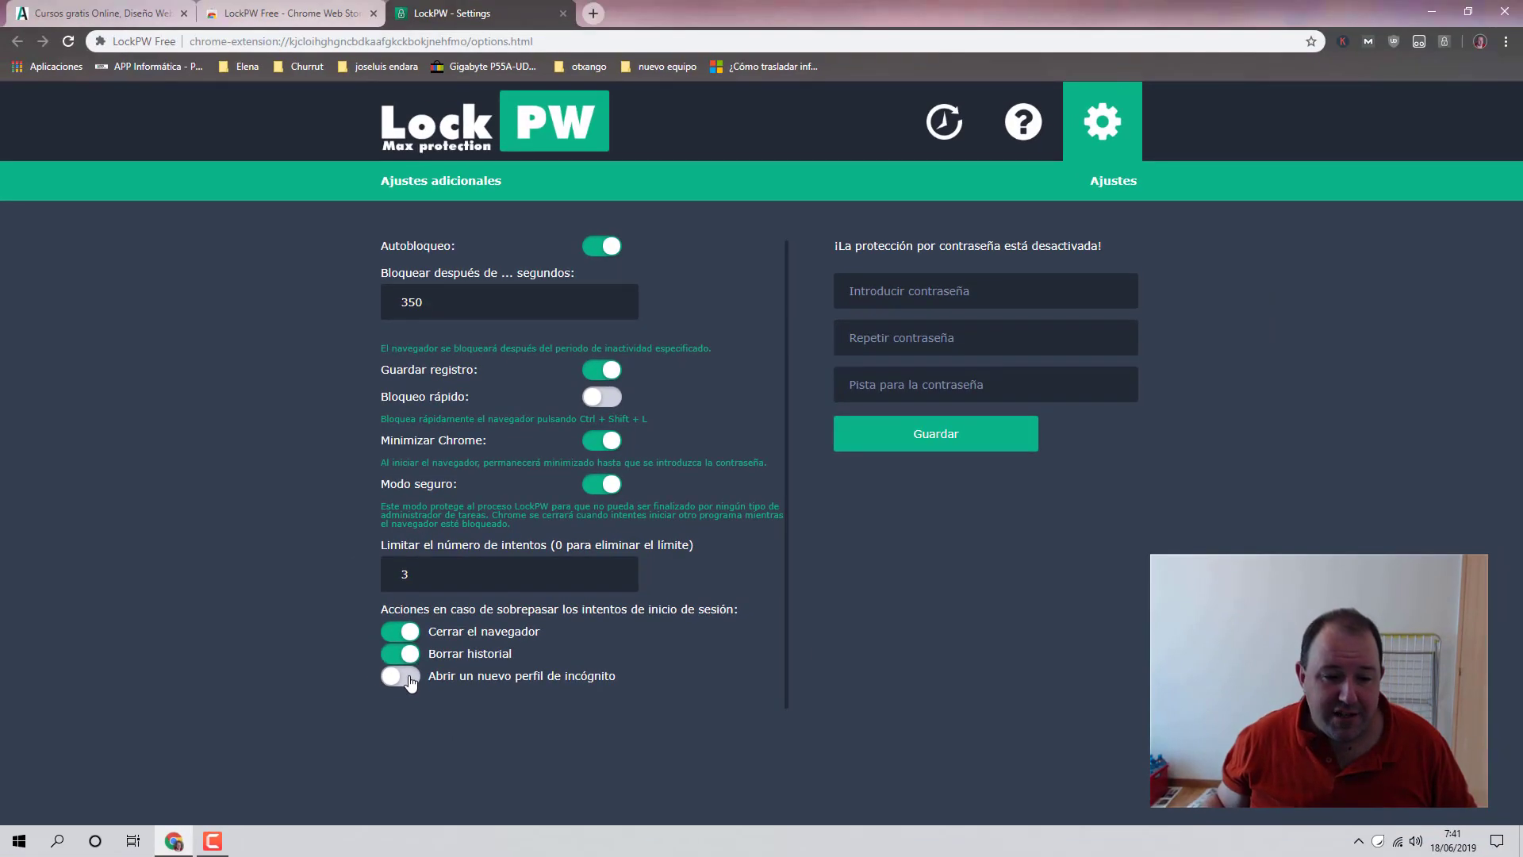
{"action": "left_click", "coordinate": [409, 678]}
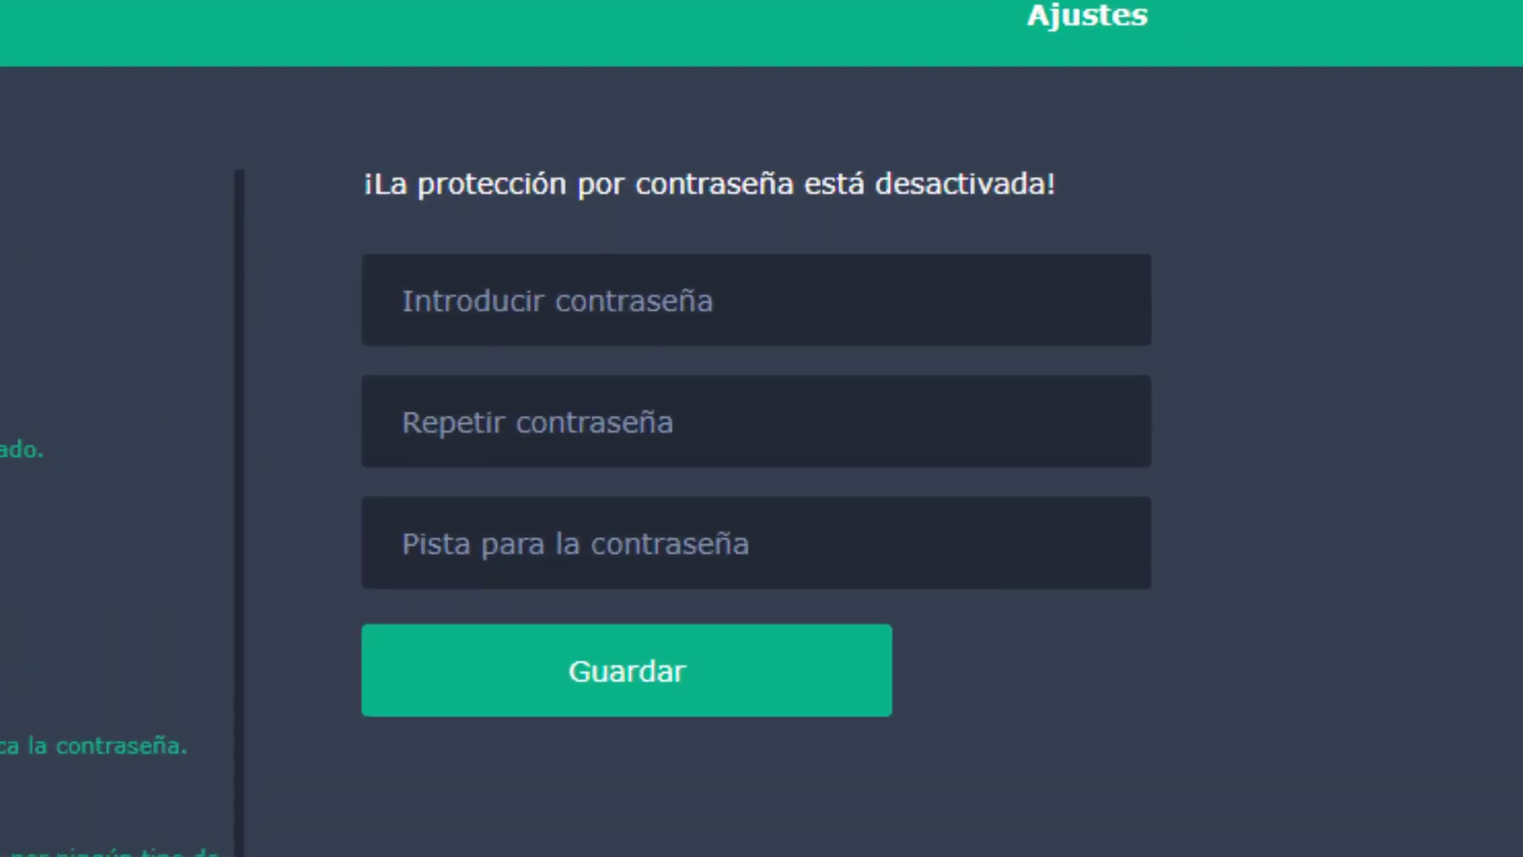
- Save a LockPW protection password, entered and repeated, with the hint "mi contraseña de siempre :)", and close the browser
{"action": "left_click", "coordinate": [895, 282]}
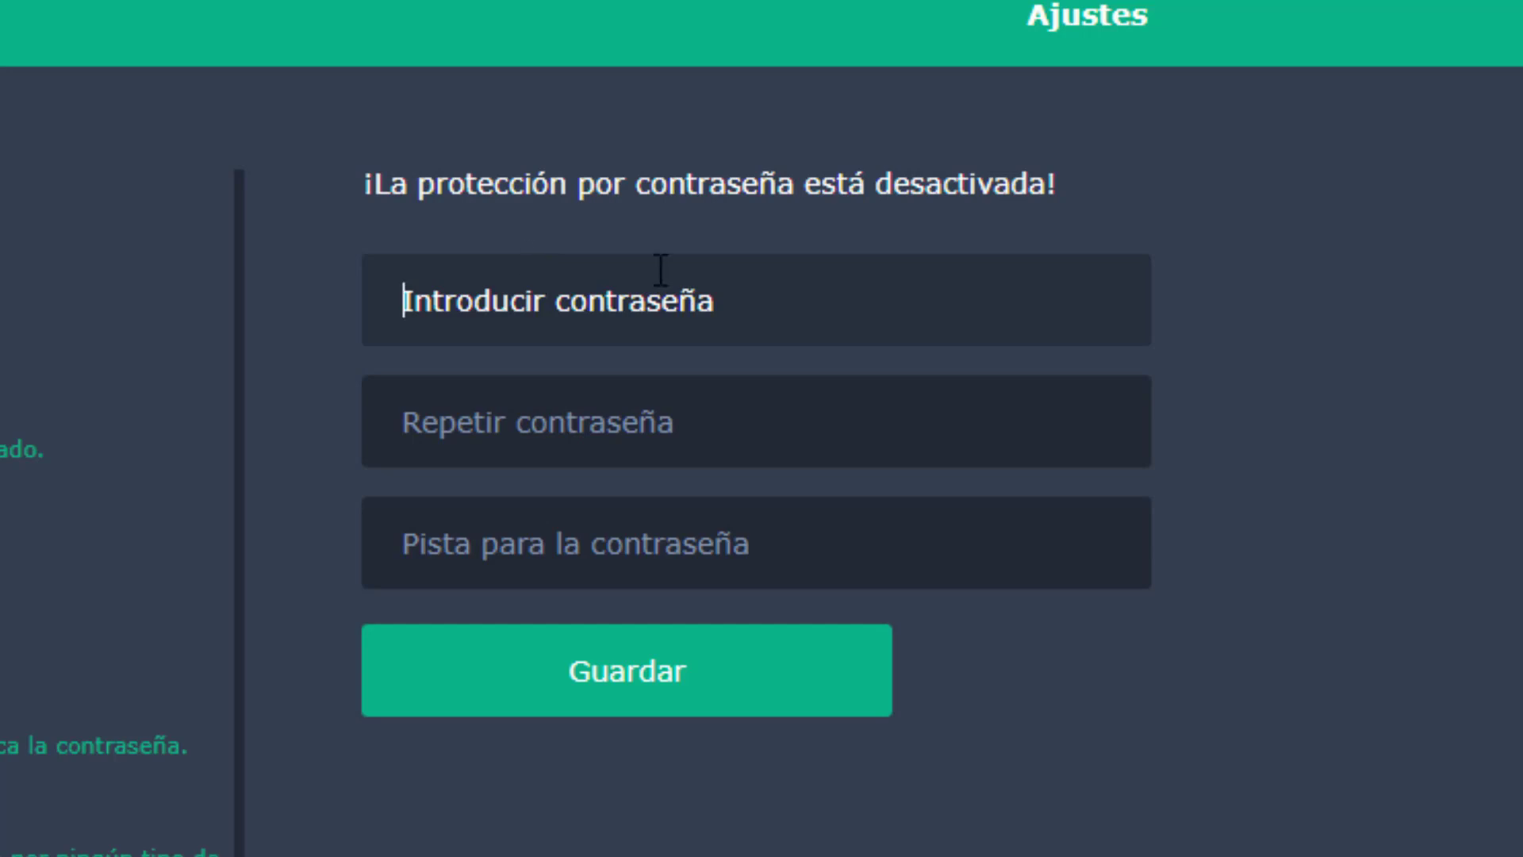
{"action": "left_click", "coordinate": [517, 547]}
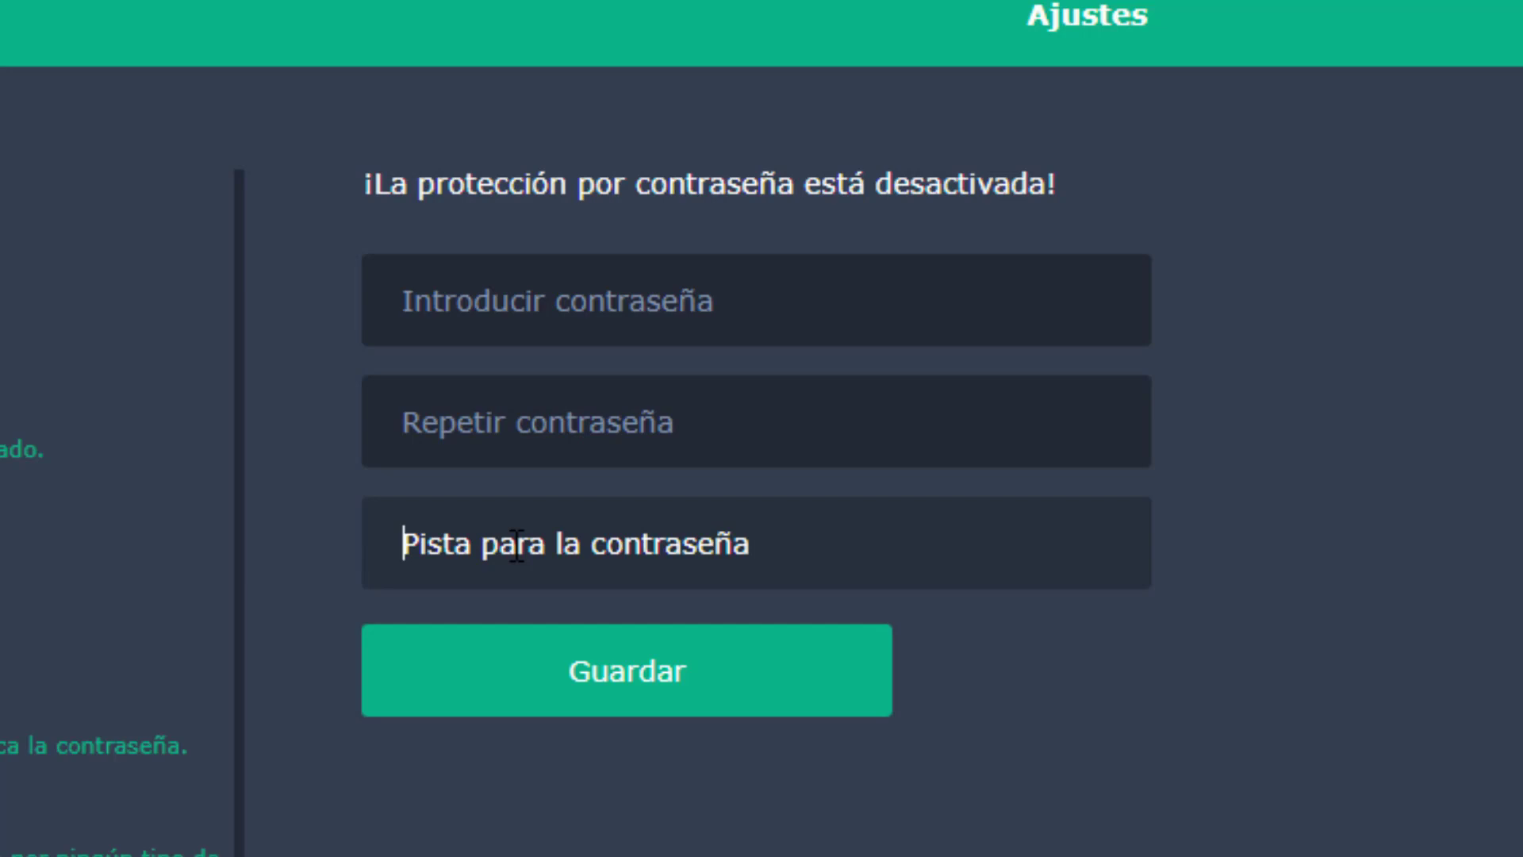
{"action": "left_click", "coordinate": [492, 307]}
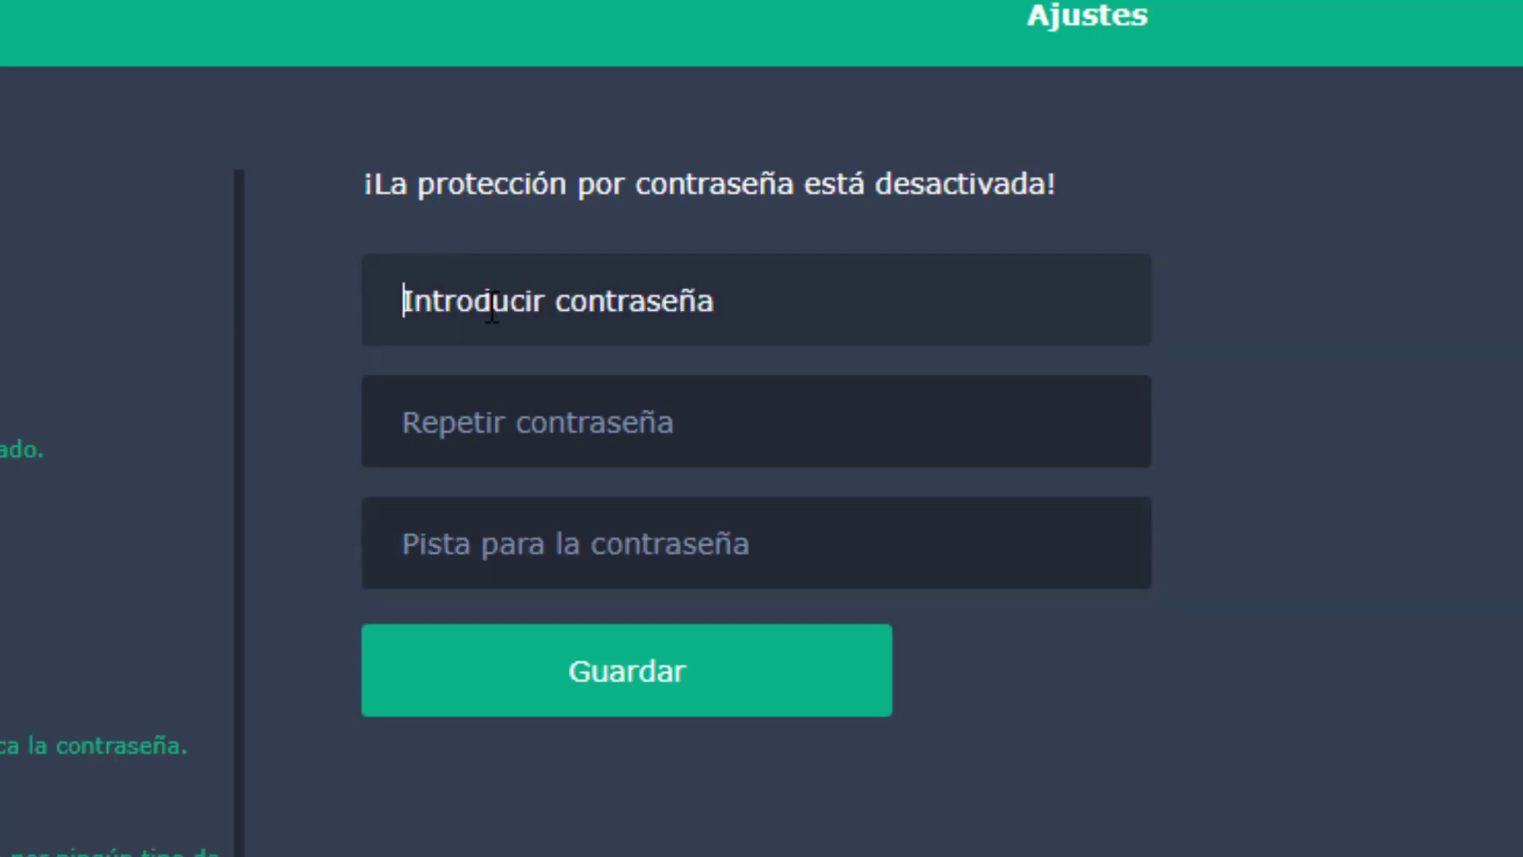
{"action": "type", "text": "•••••••••••••"}
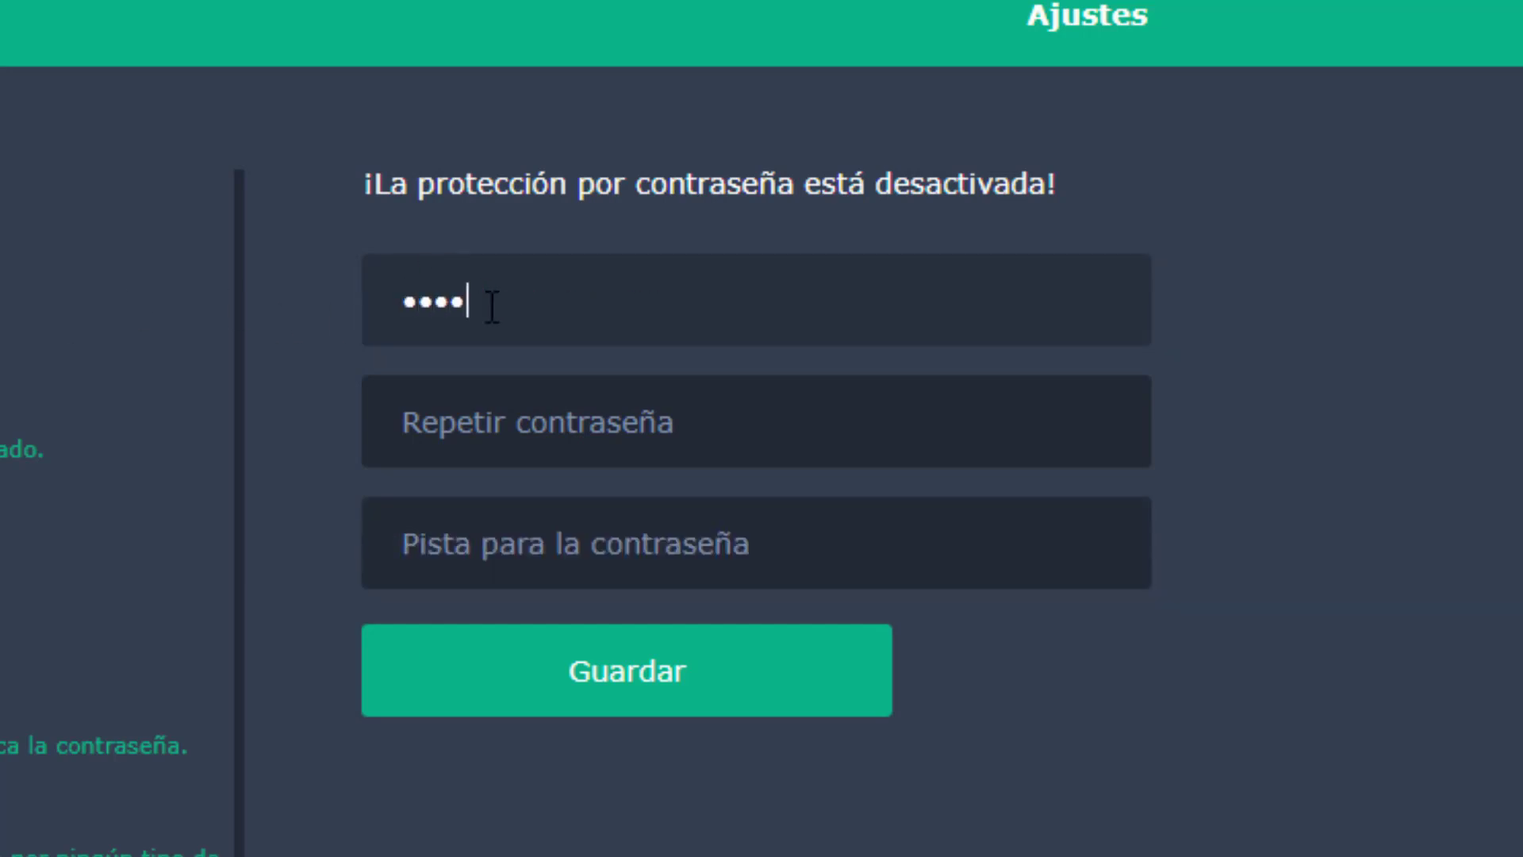
{"action": "left_click", "coordinate": [516, 432]}
{"action": "type", "text": "•••••••••••"}
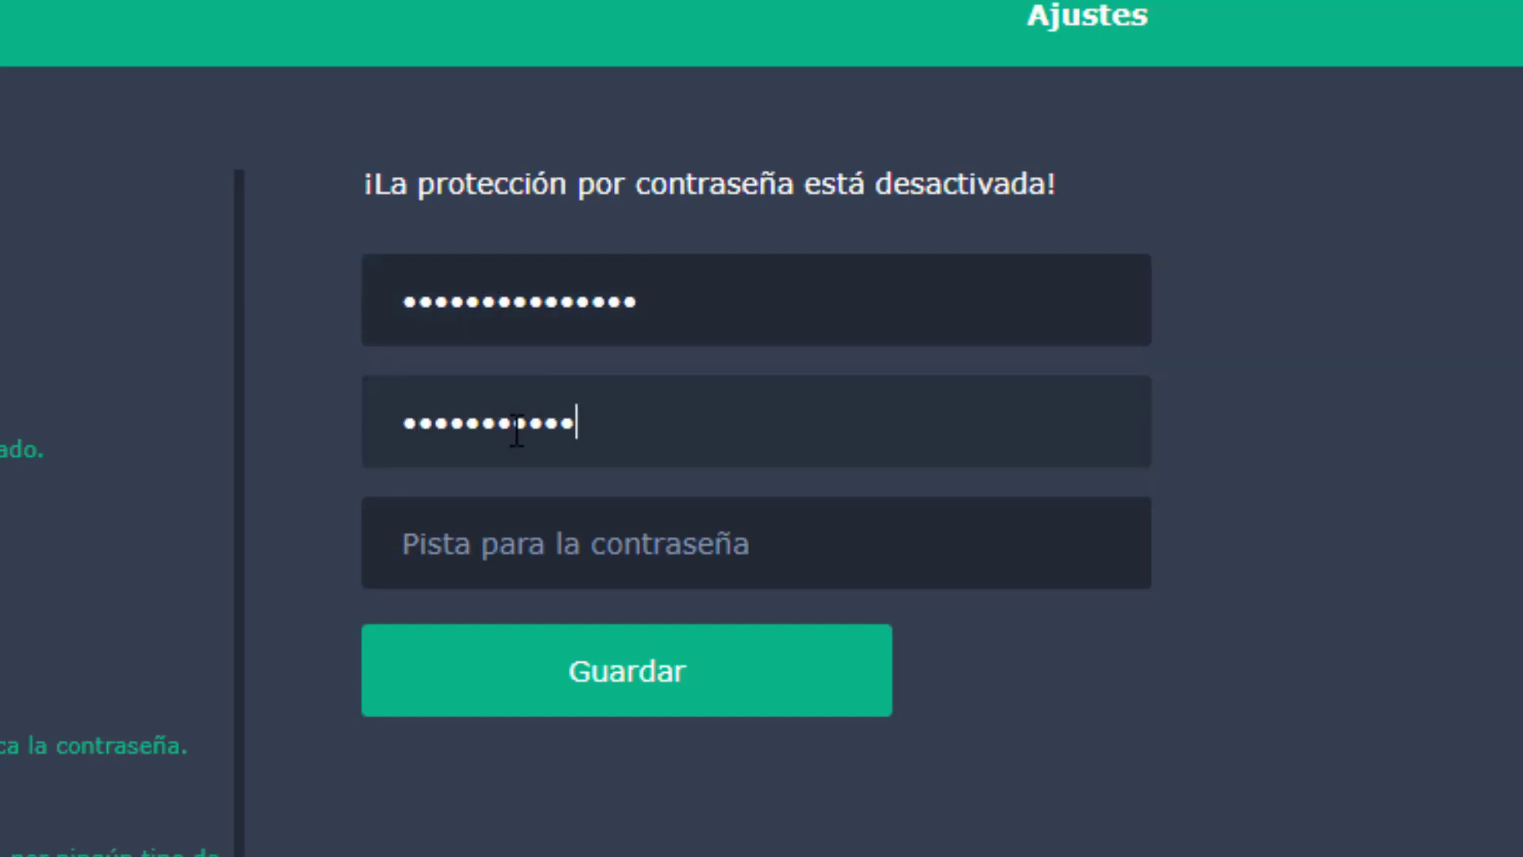
{"action": "type", "text": "••••"}
{"action": "left_click", "coordinate": [527, 559]}
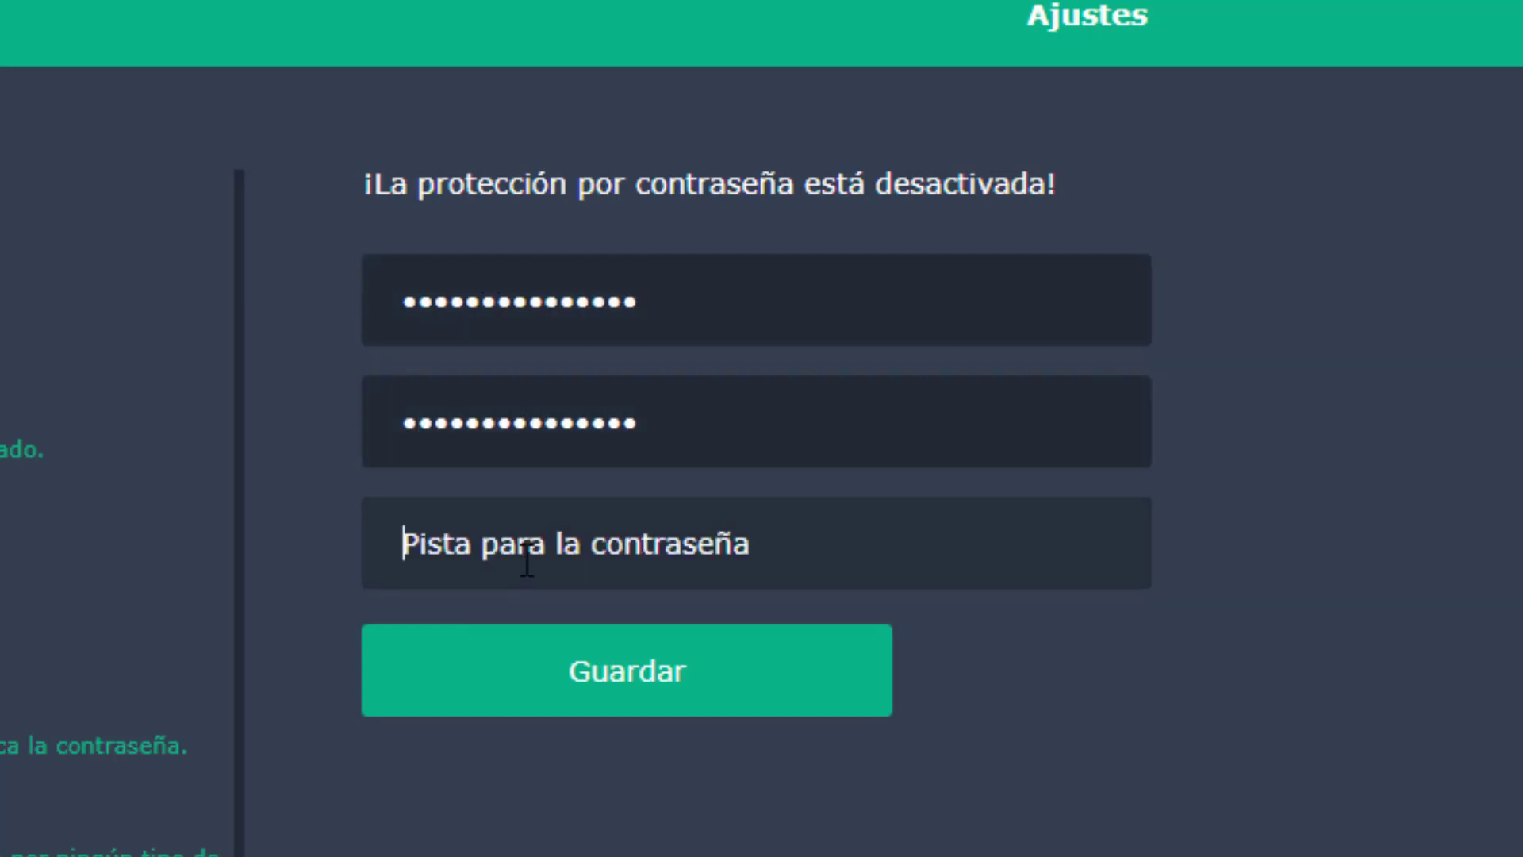
{"action": "type", "text": "mi contraseña de s"}
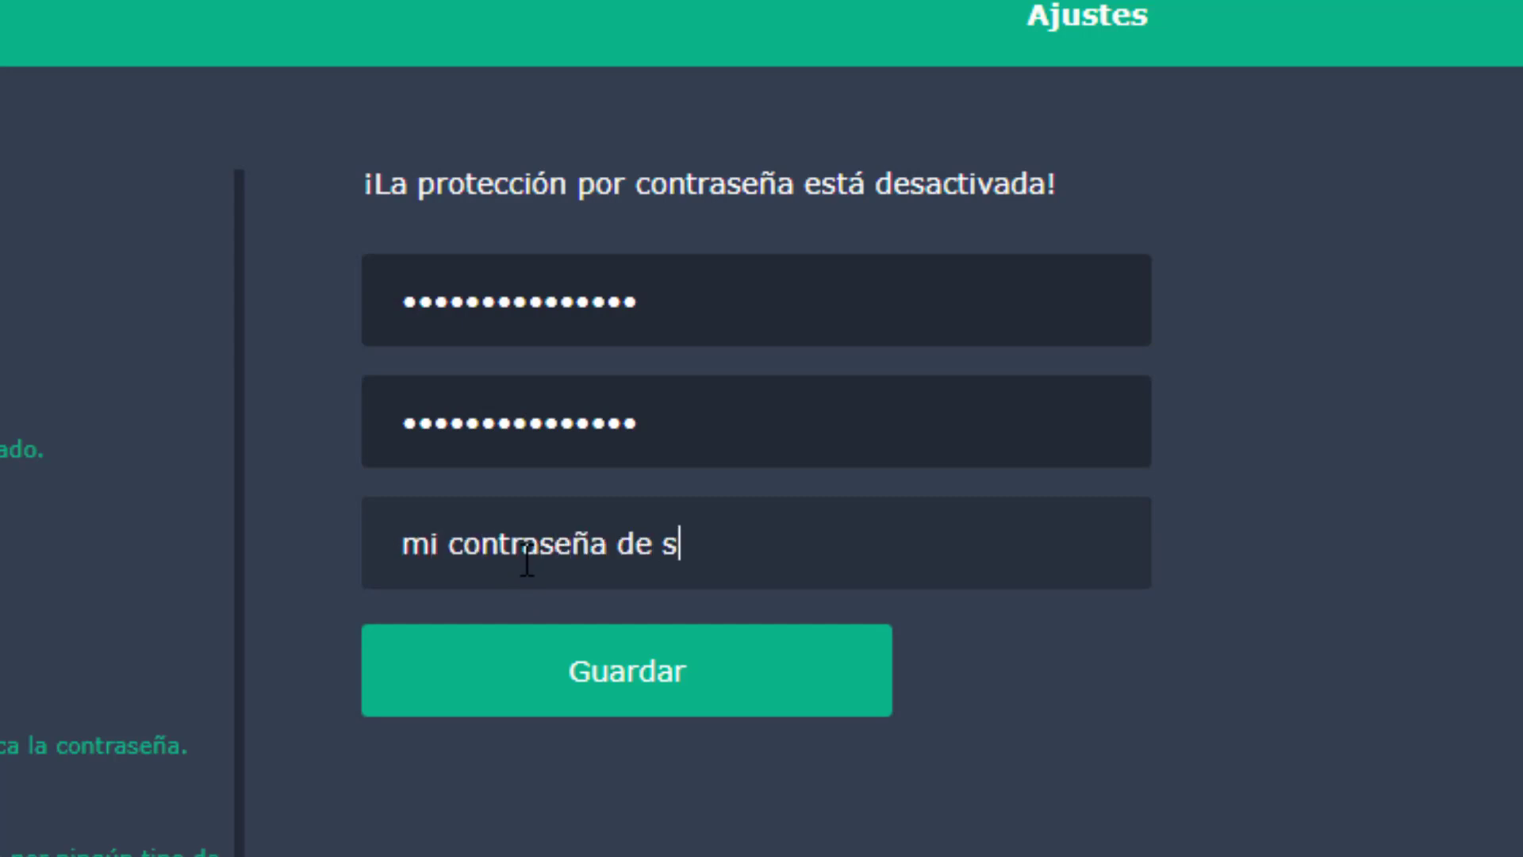
{"action": "type", "text": "iempre :)"}
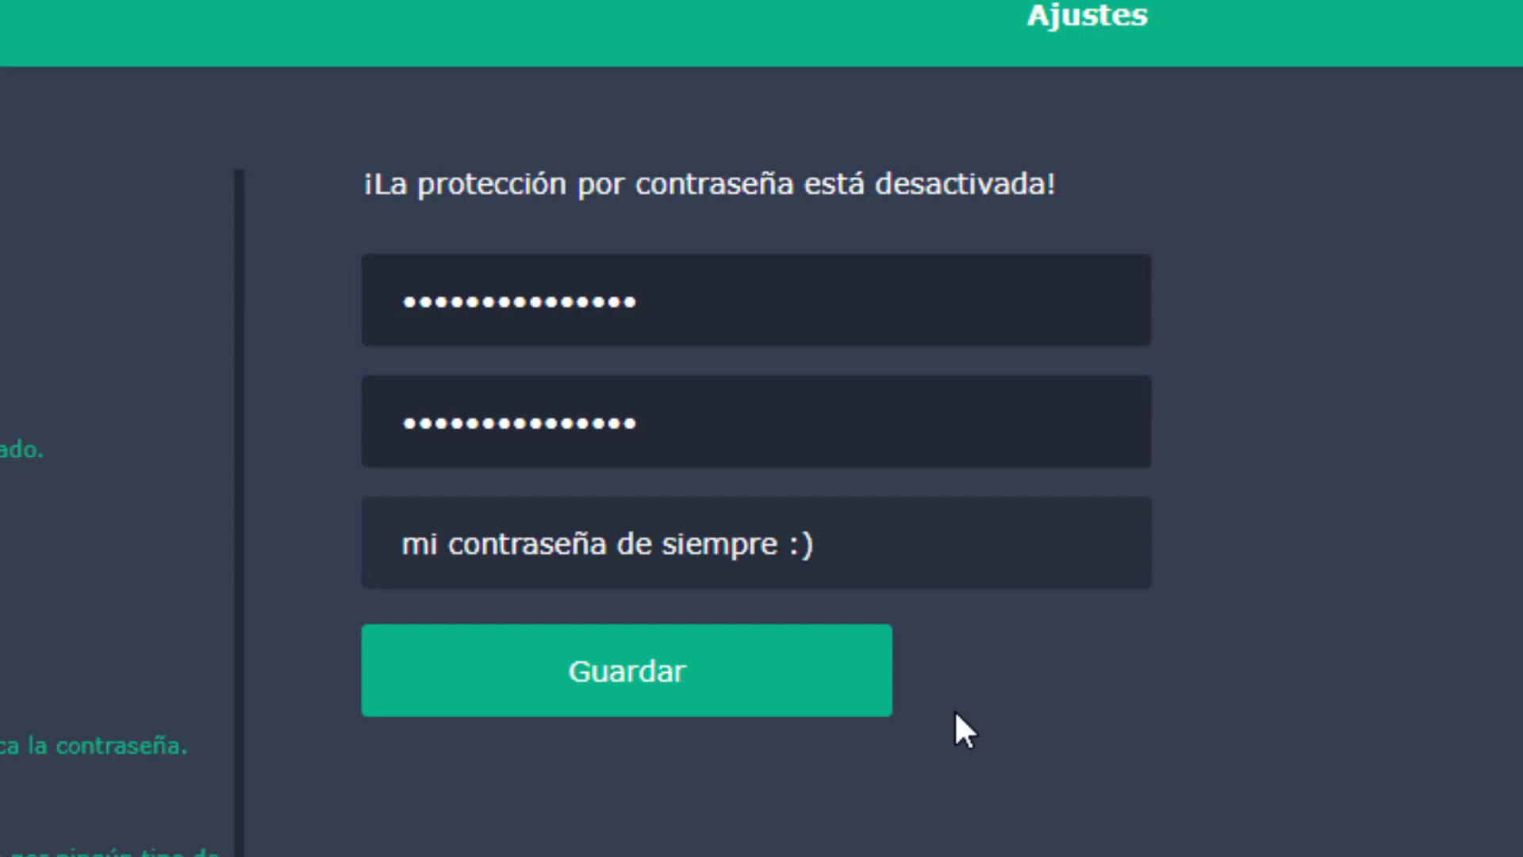
{"action": "left_click", "coordinate": [674, 694]}
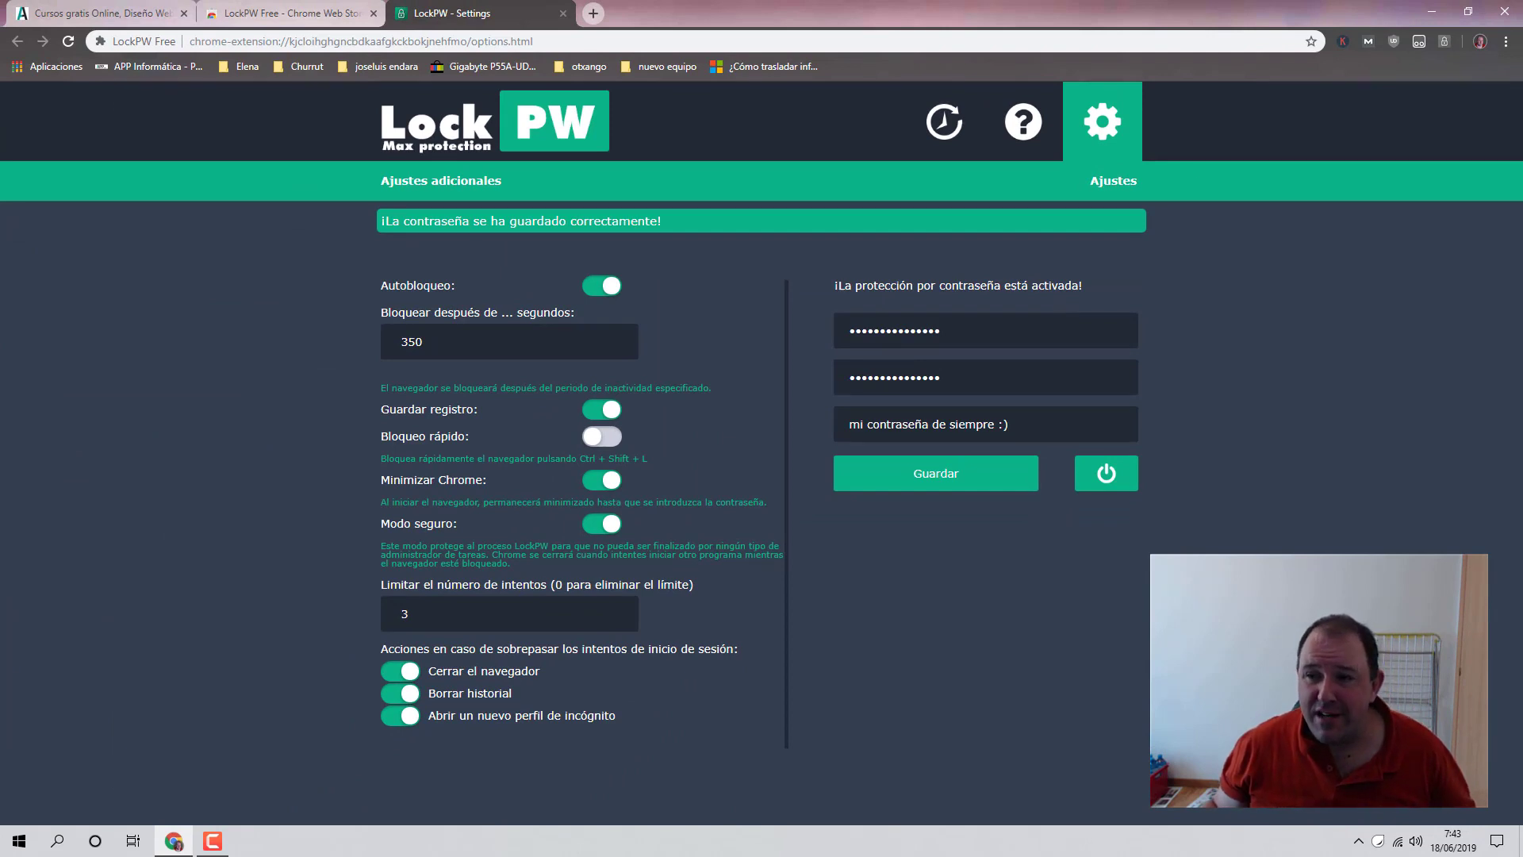
{"action": "left_click", "coordinate": [1504, 11]}
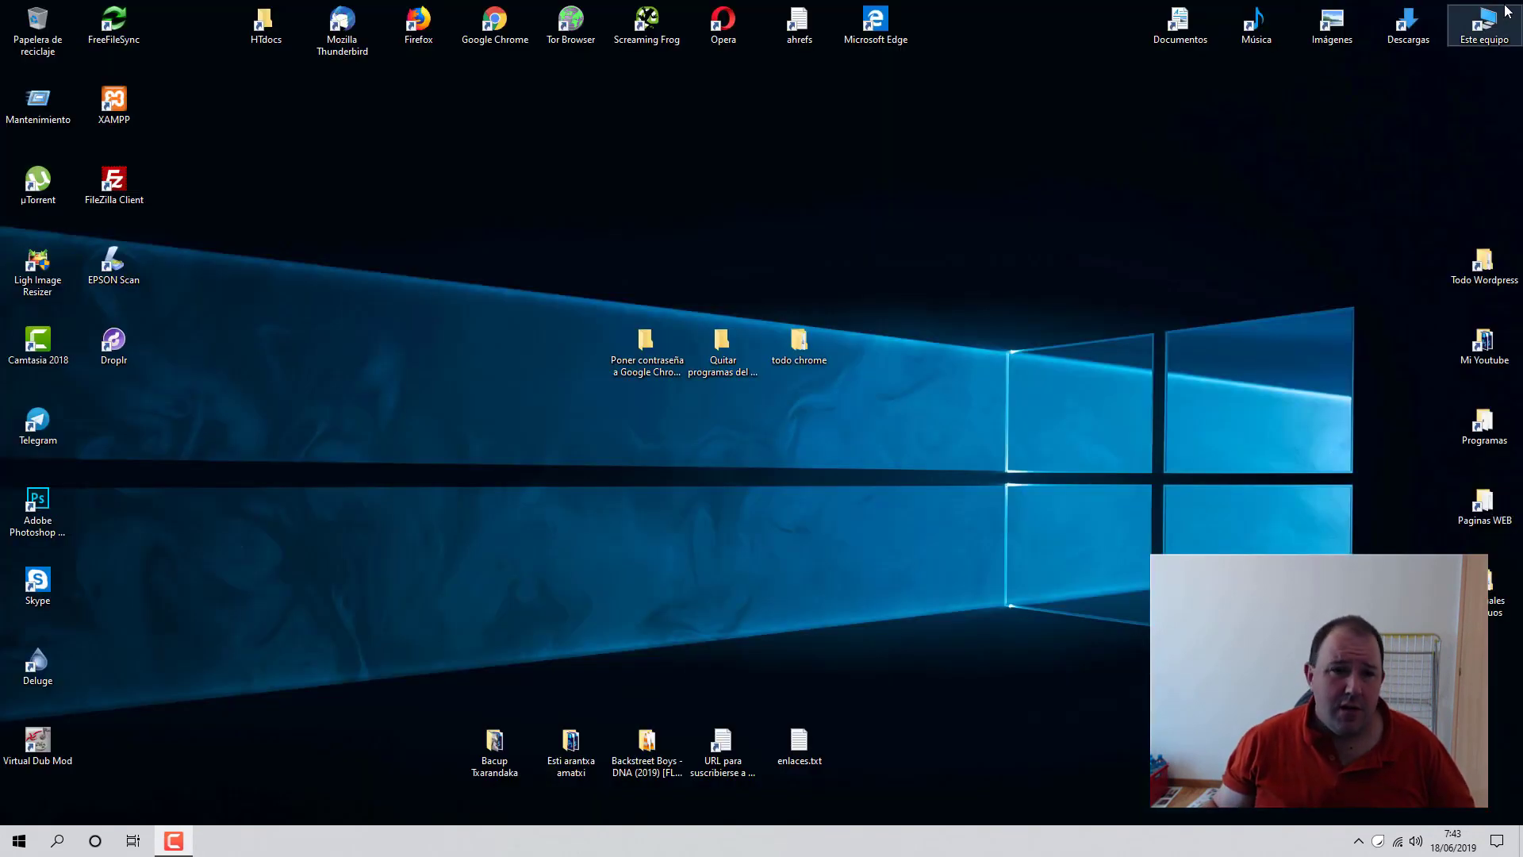
- Launch Google Chrome from the desktop and try to unlock it by submitting a password at the LockPW prompt
{"action": "double_click", "coordinate": [489, 34]}
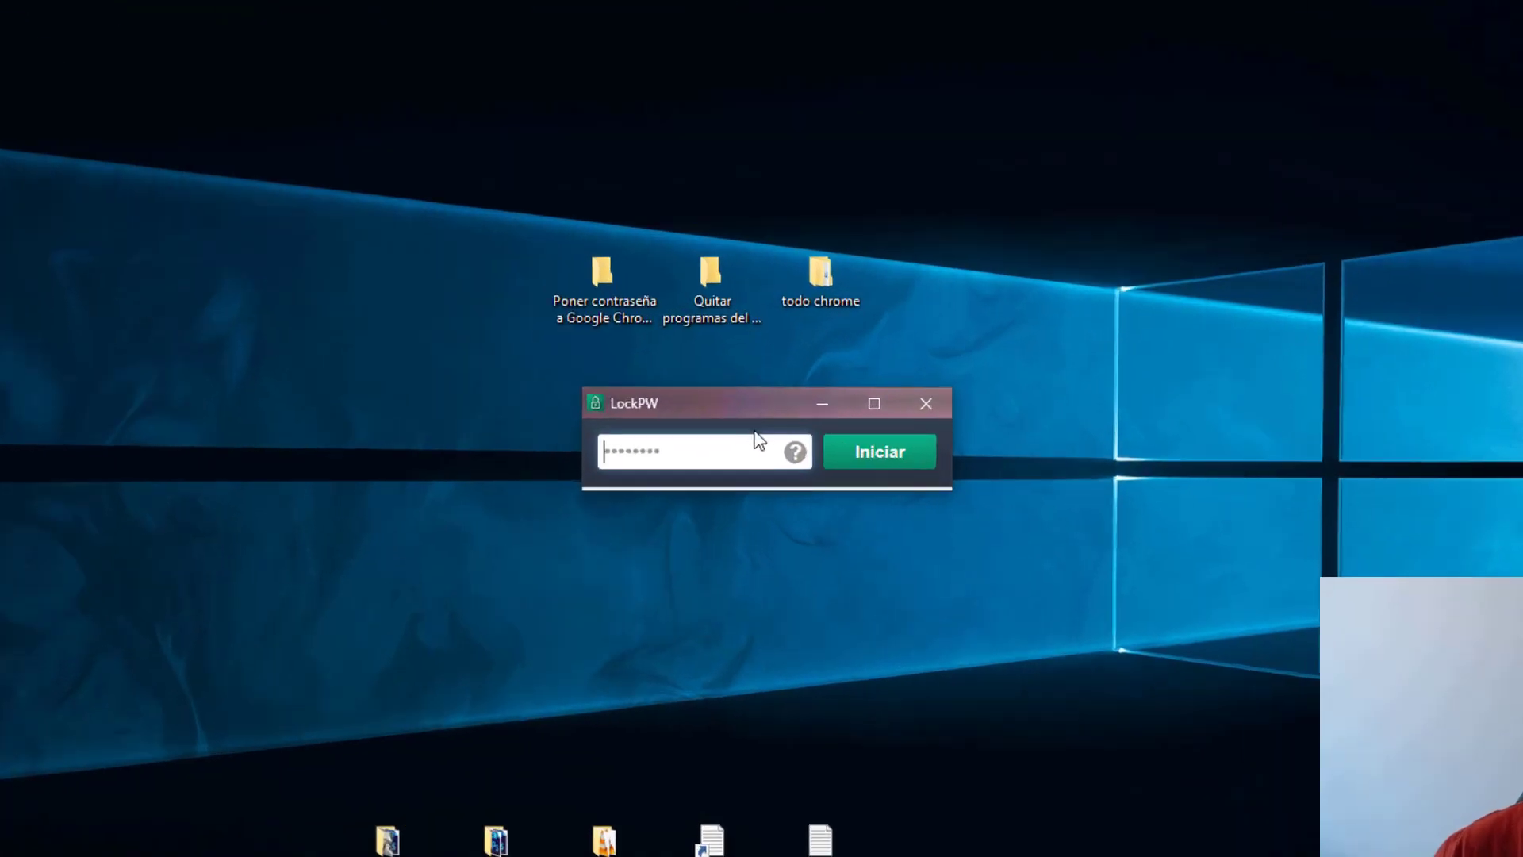
{"action": "type", "text": "***********"}
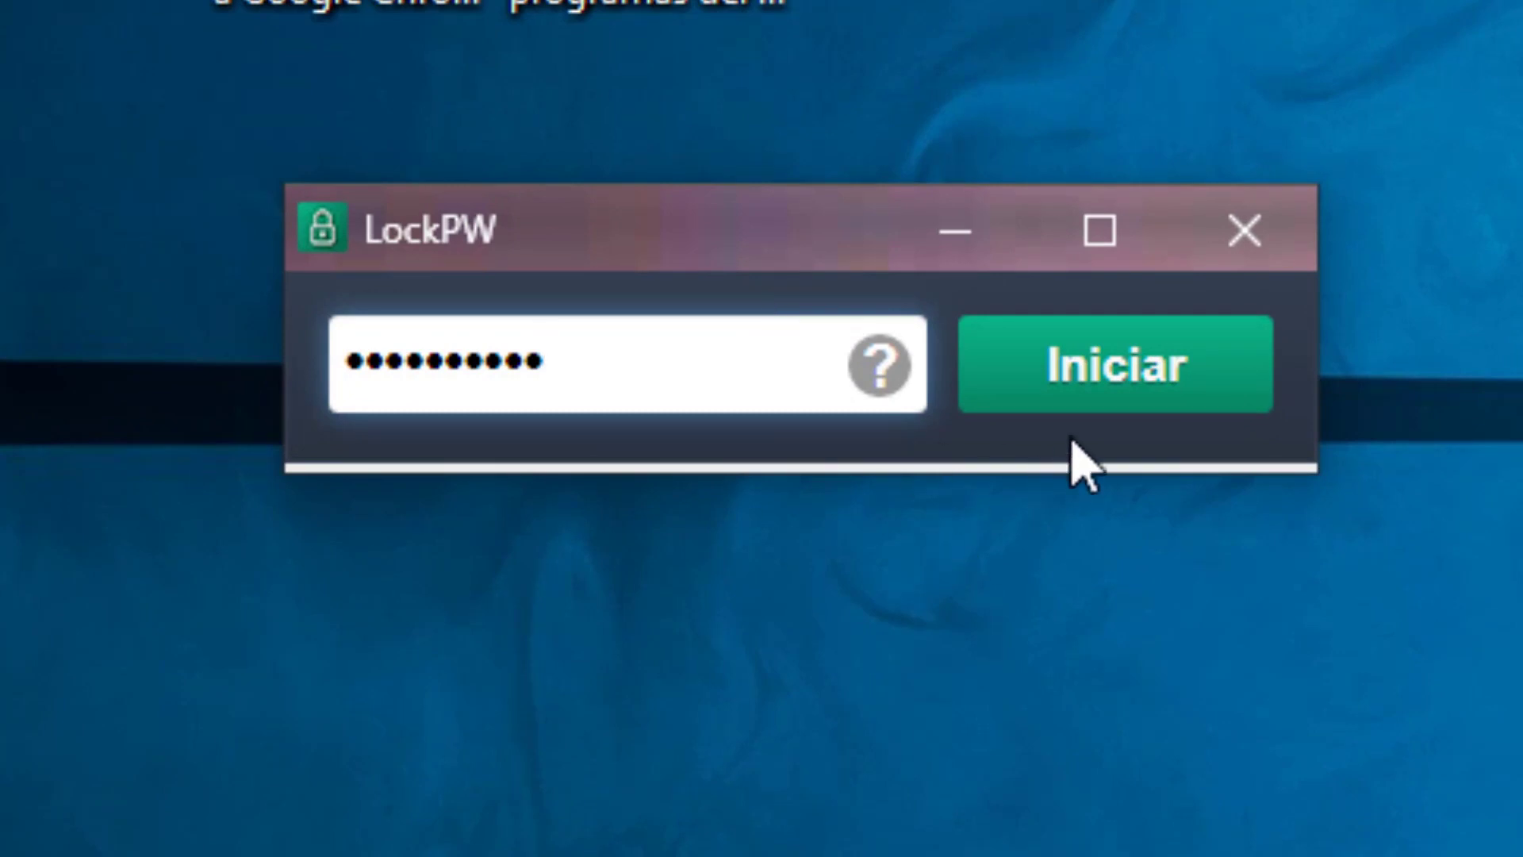
{"action": "left_click", "coordinate": [1081, 402]}
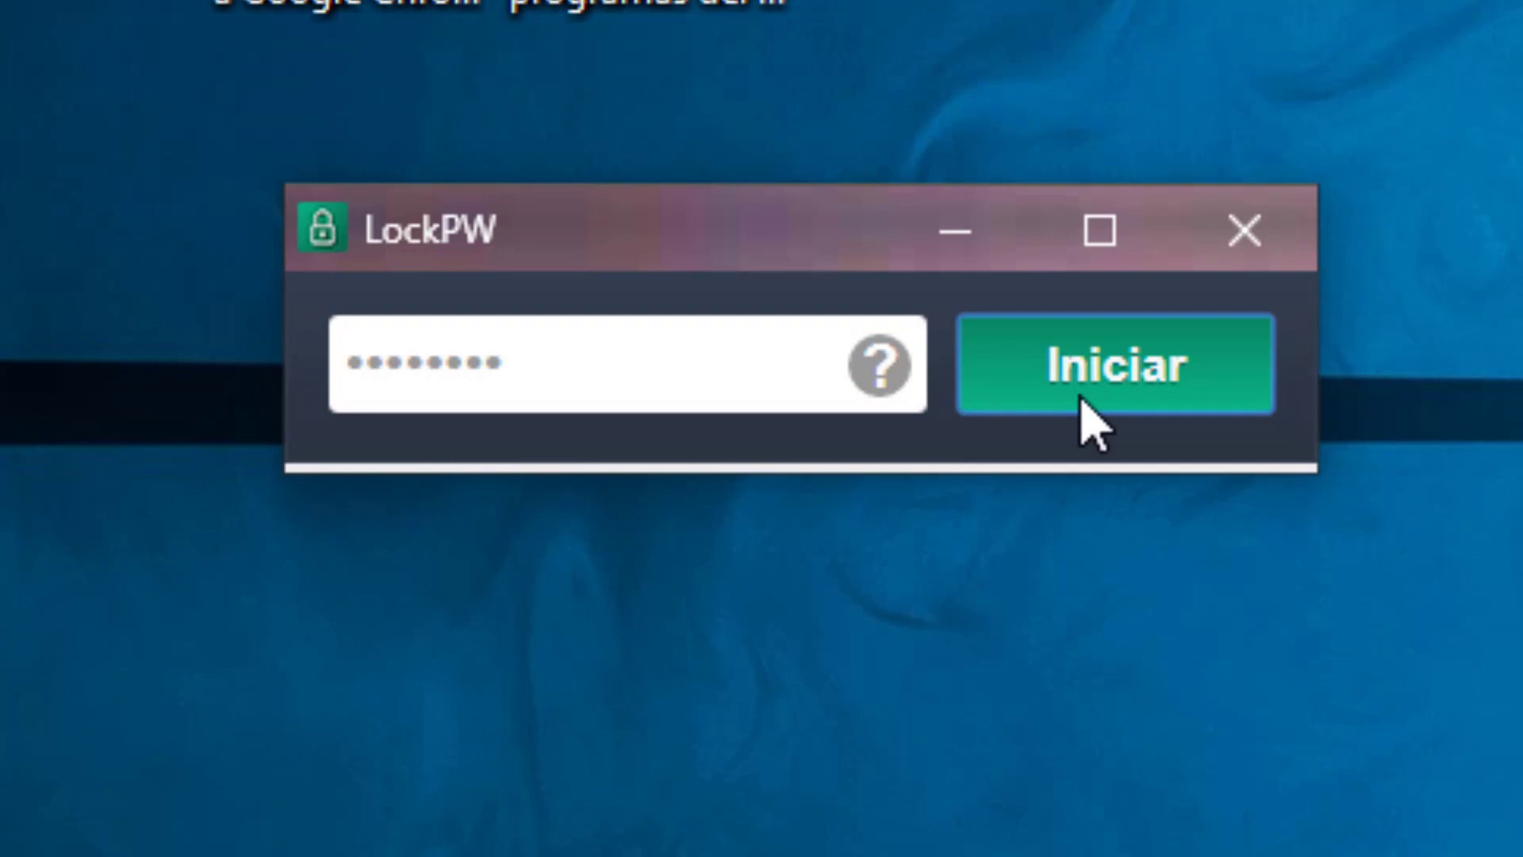
- View the LockPW password hint and dismiss it, then enter the protection password to unlock Chrome
{"action": "left_click", "coordinate": [876, 373]}
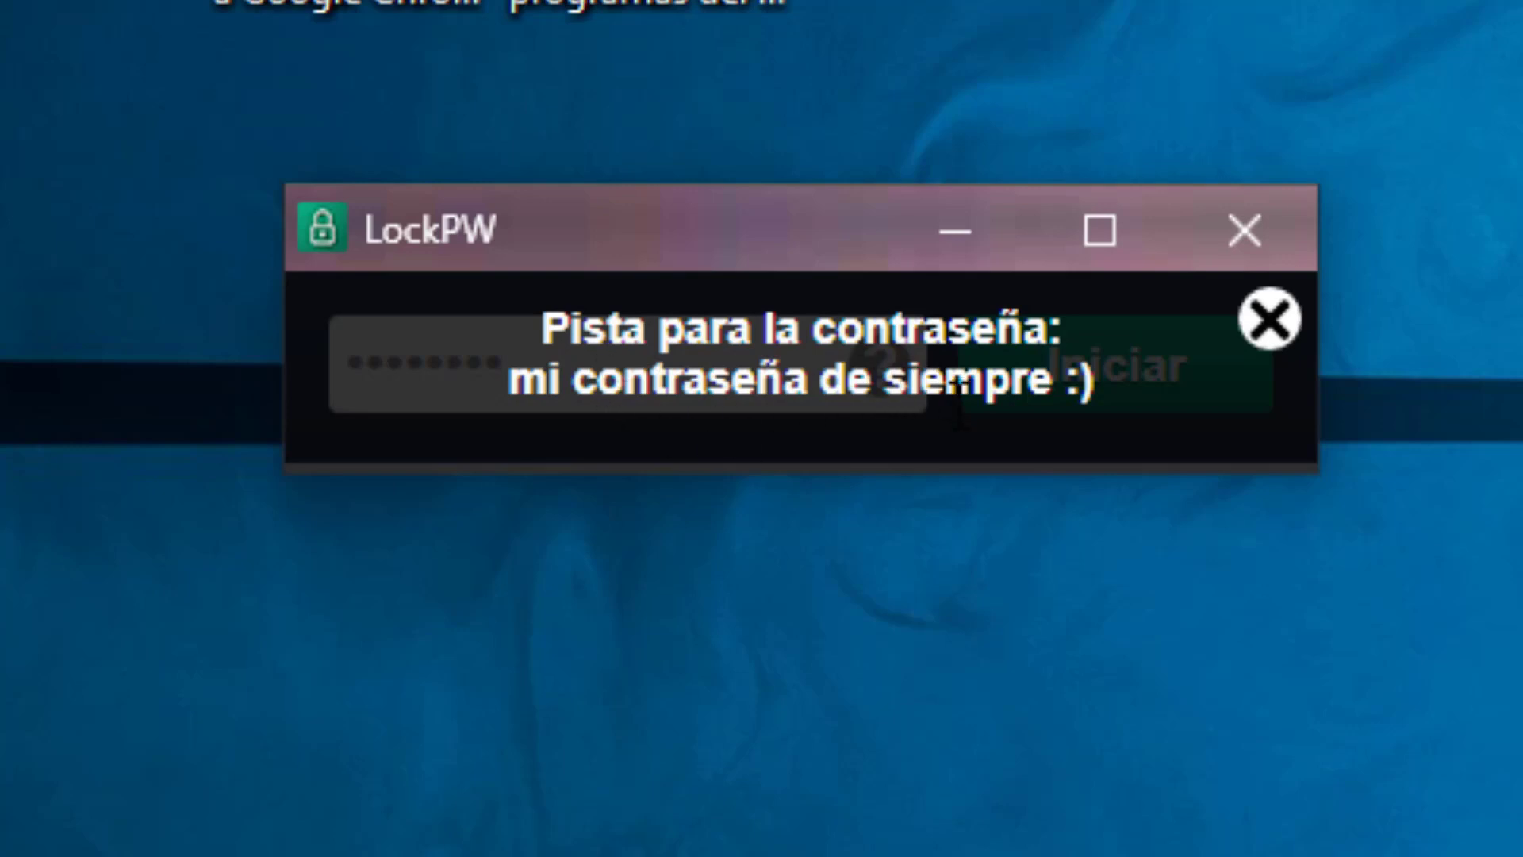
{"action": "left_click", "coordinate": [1247, 332]}
{"action": "left_click", "coordinate": [598, 373]}
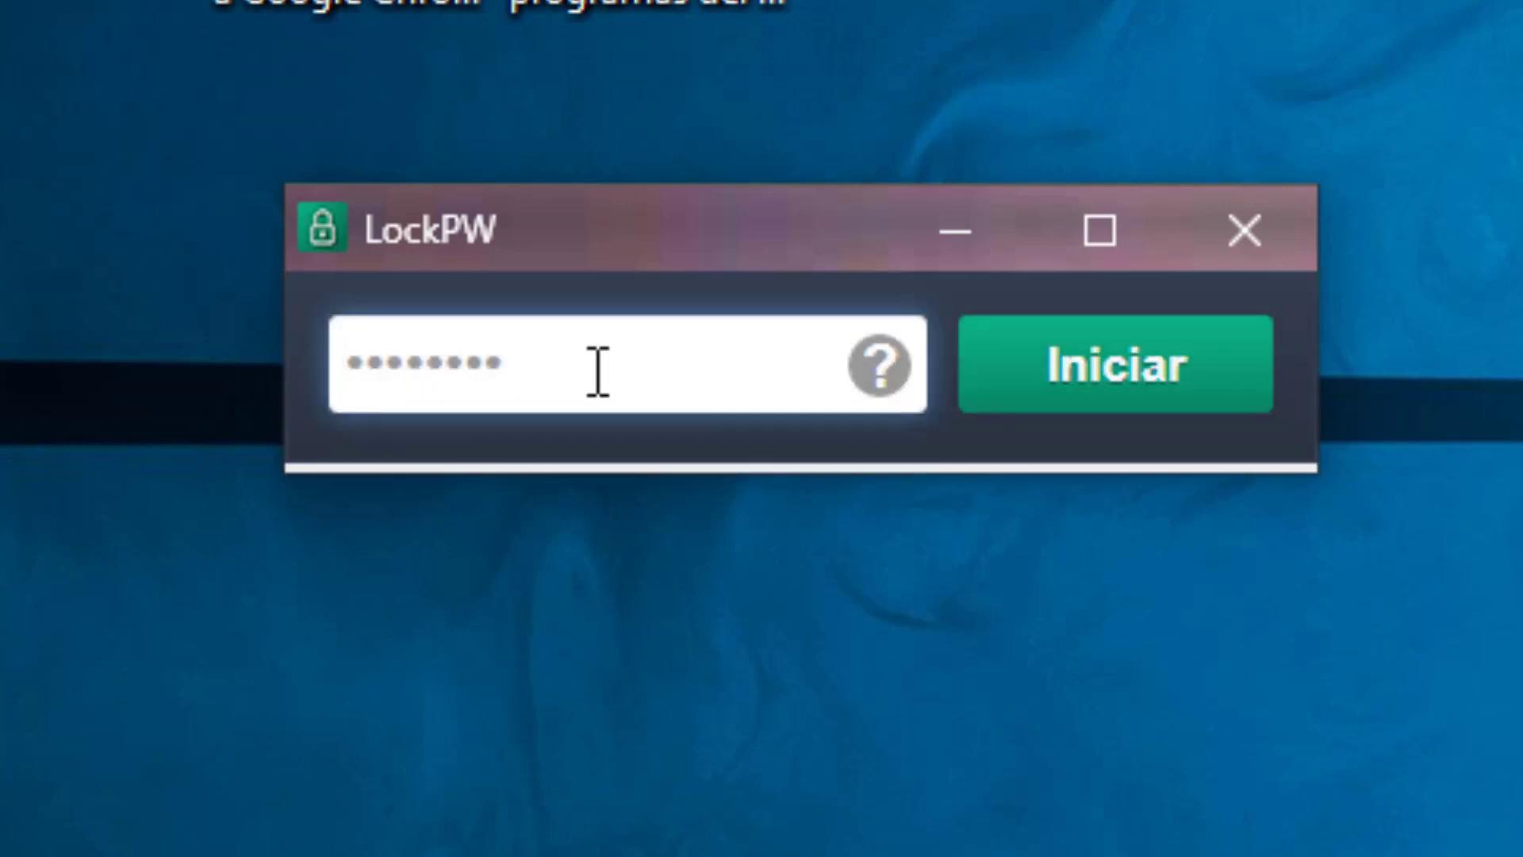
{"action": "type", "text": "a••••••••••"}
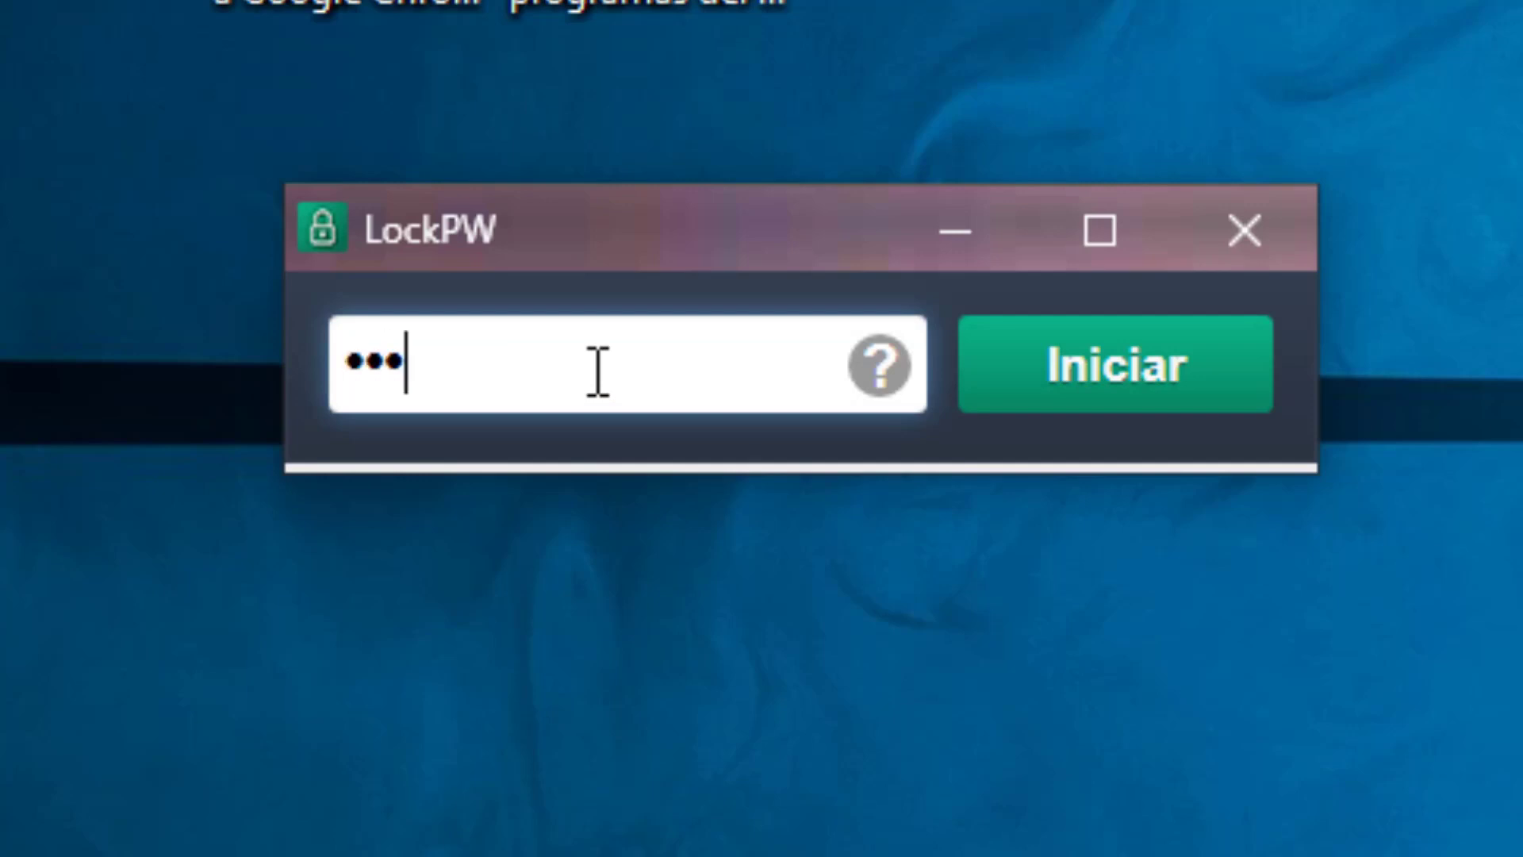
{"action": "type", "text": "••••"}
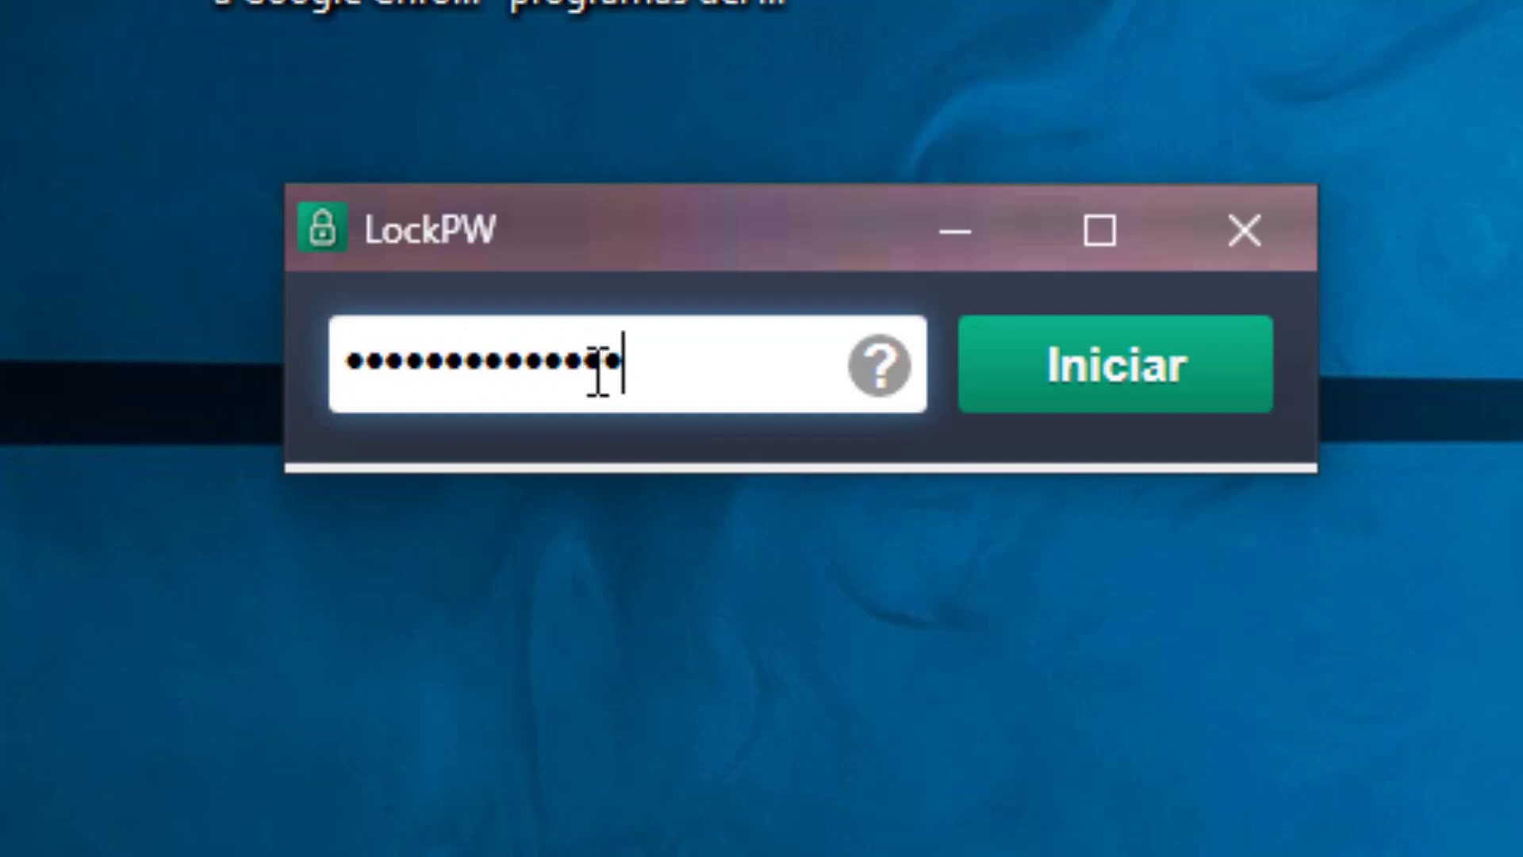
{"action": "left_click", "coordinate": [1206, 401]}
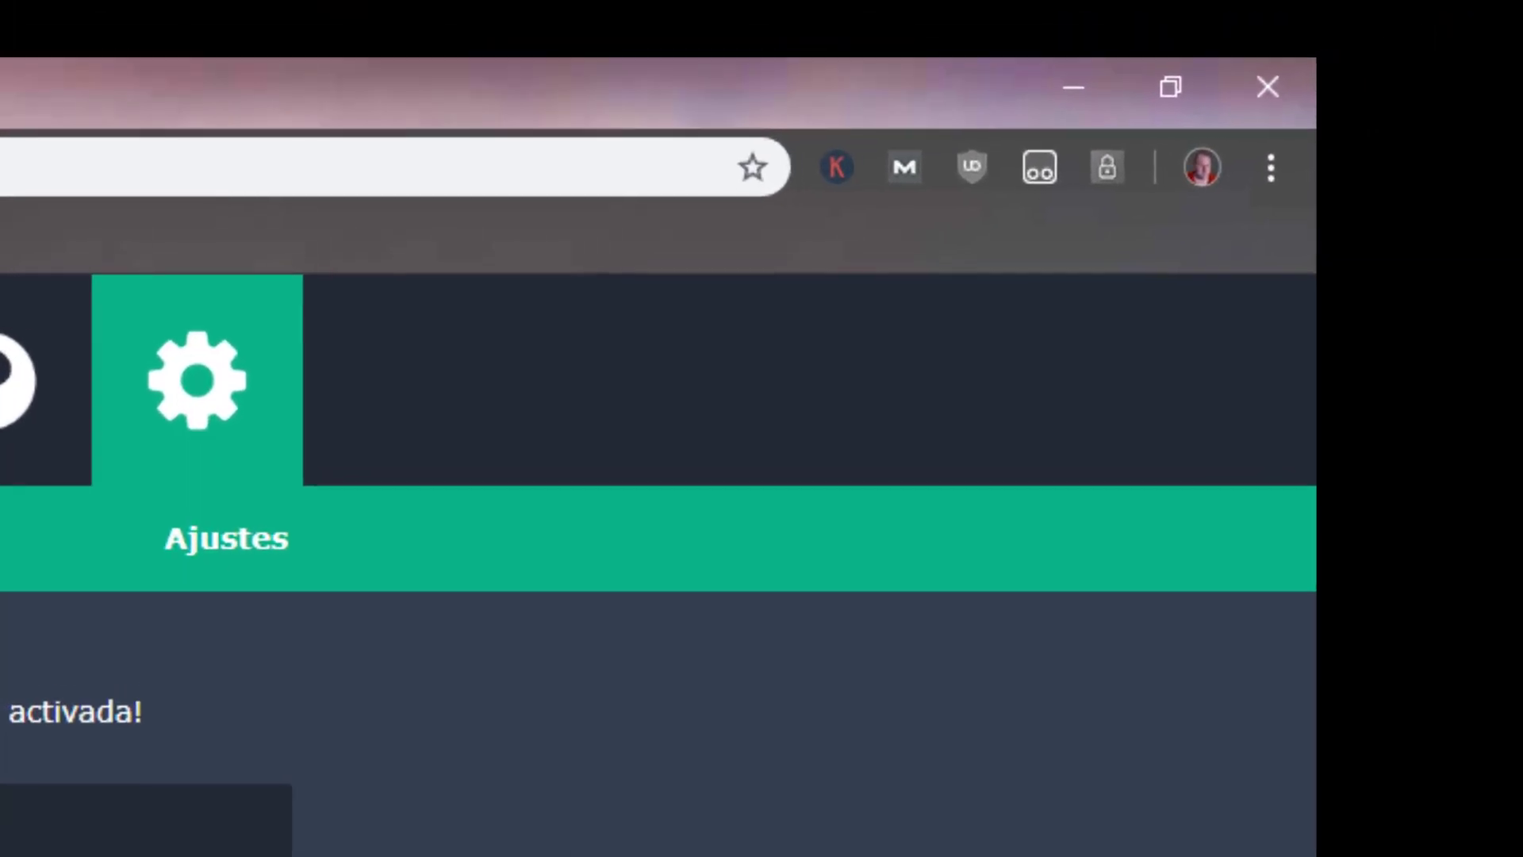
- Open Chrome's extensions page and highlight the LockPW Free name on its card
{"action": "left_click", "coordinate": [1270, 168]}
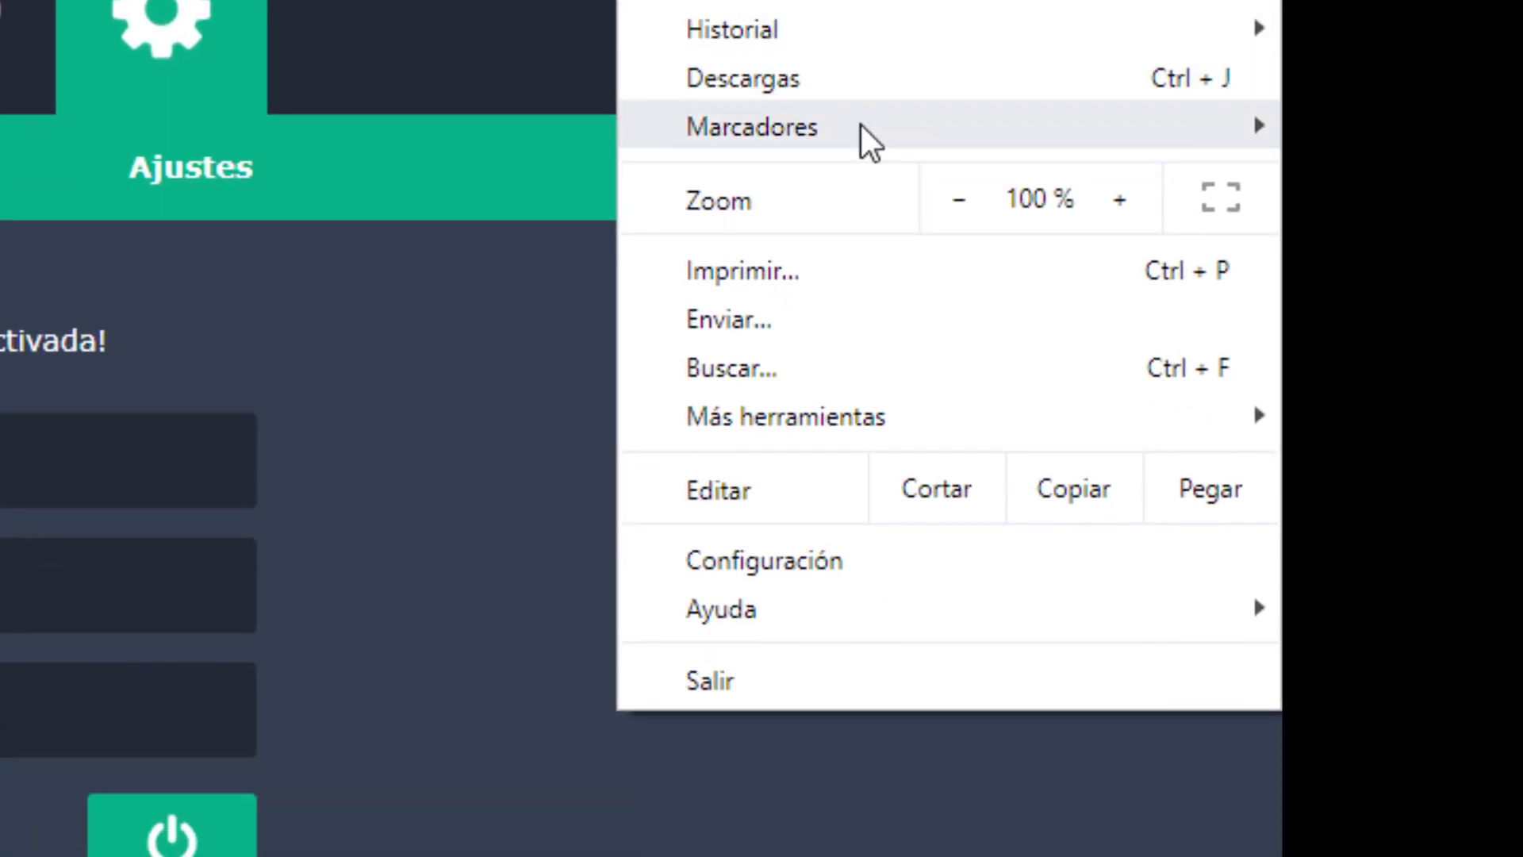
{"action": "mouse_move", "coordinate": [839, 420]}
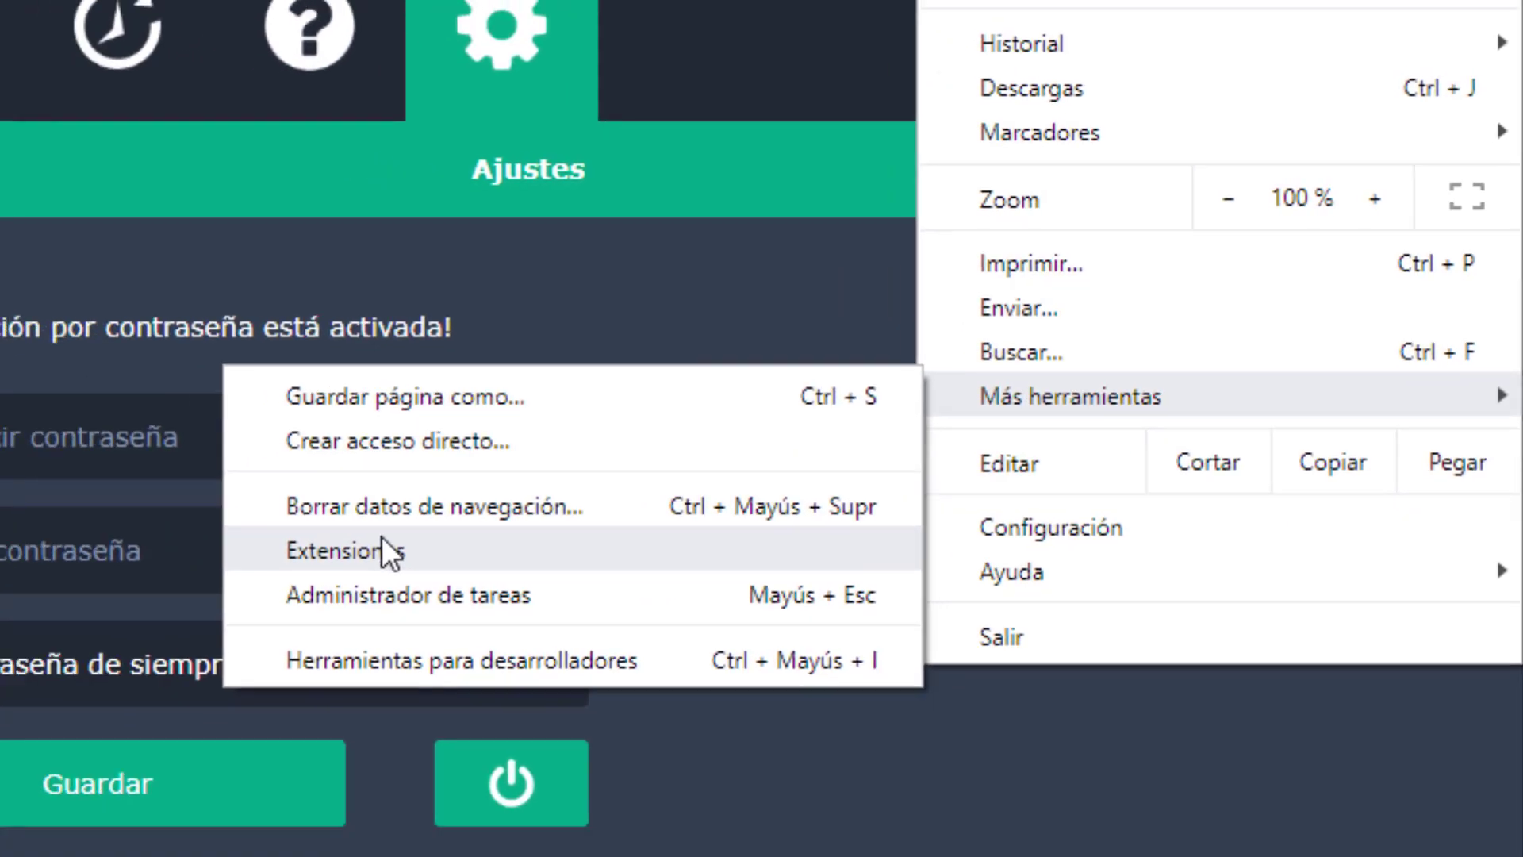
{"action": "left_click", "coordinate": [228, 584]}
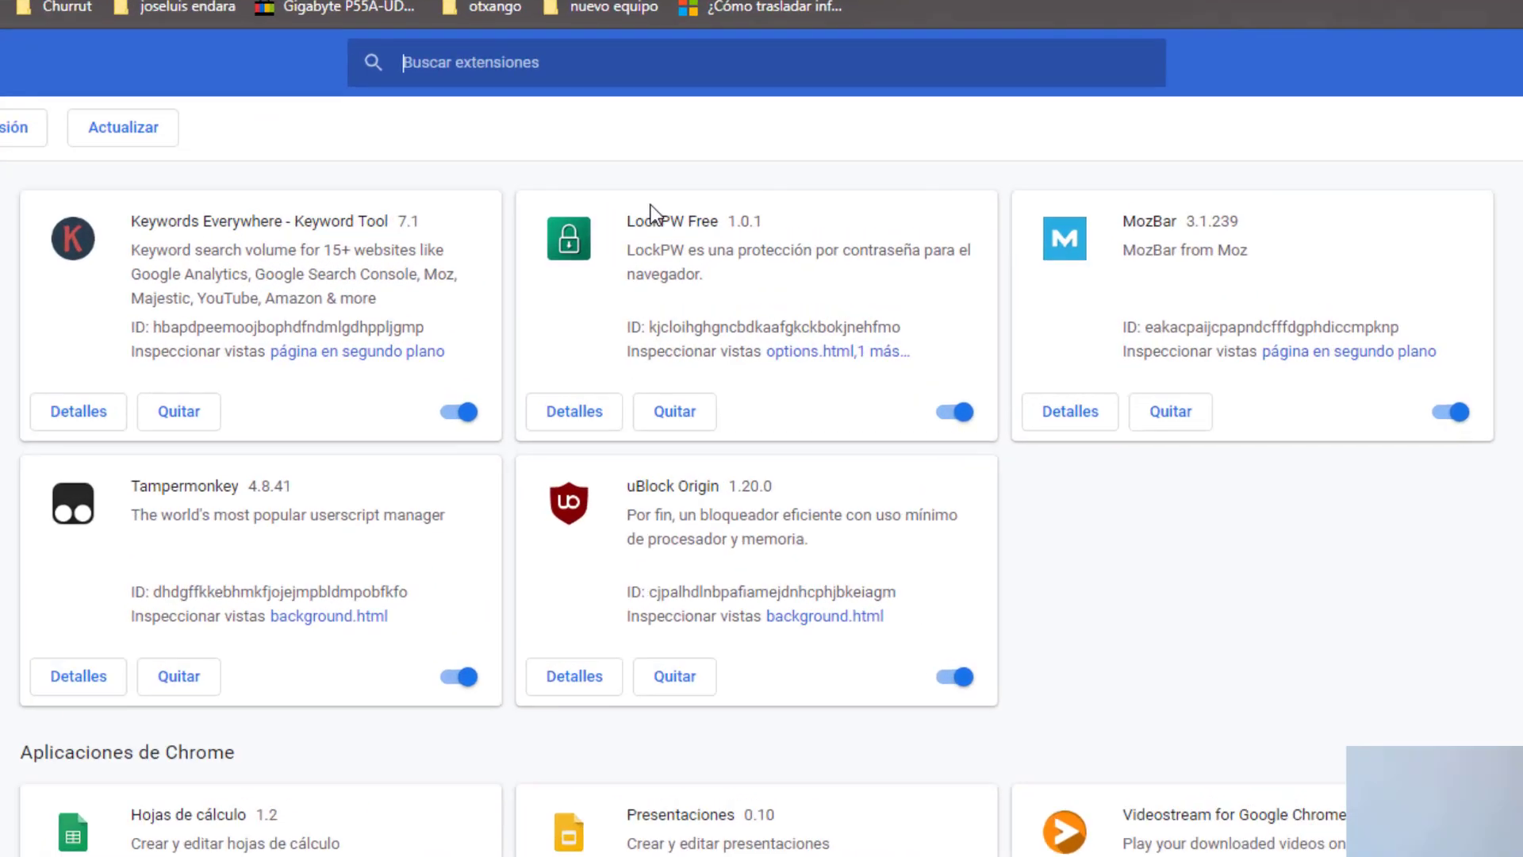
{"action": "left_click_drag", "start_coordinate": [628, 223], "coordinate": [505, 256]}
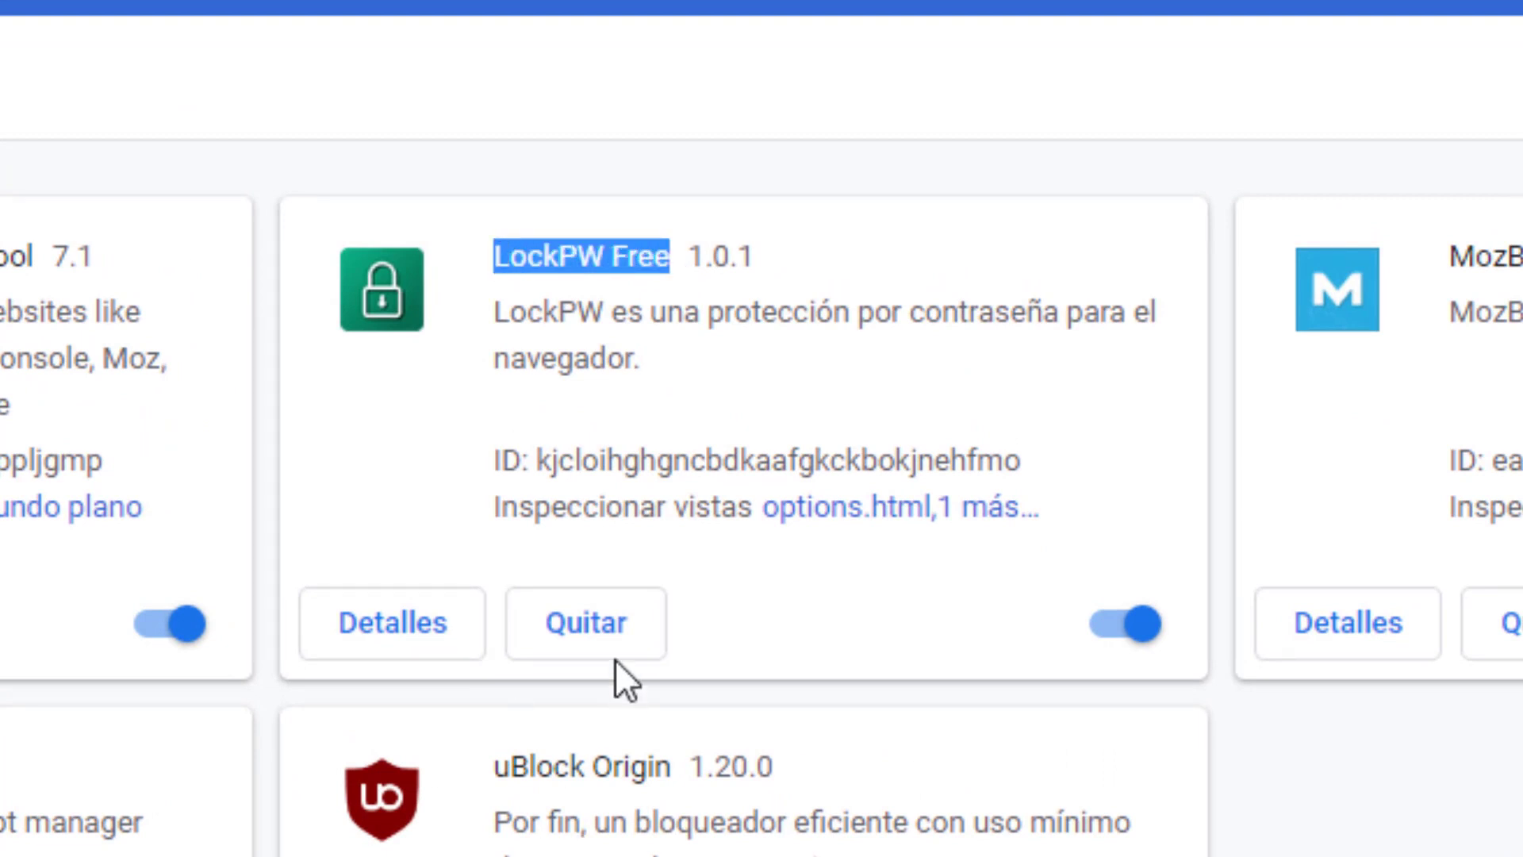